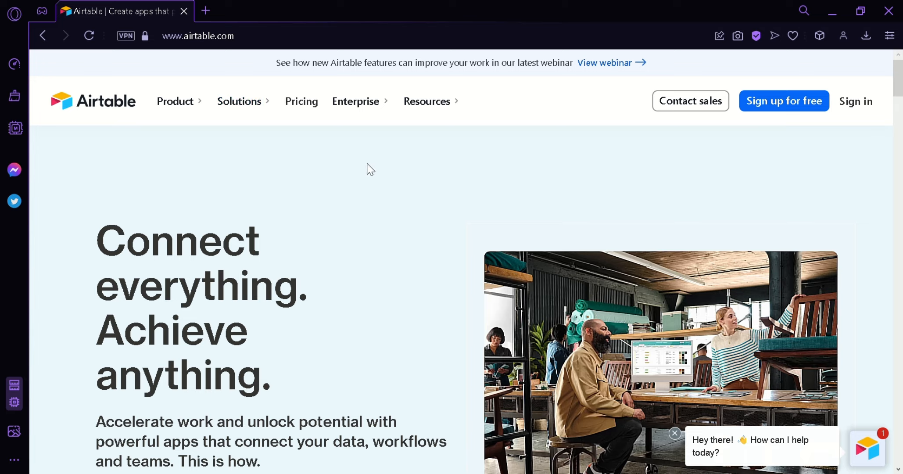
Step: Sign up for a free account with Google, skipping the team and collaborator questions
left_click(797, 112)
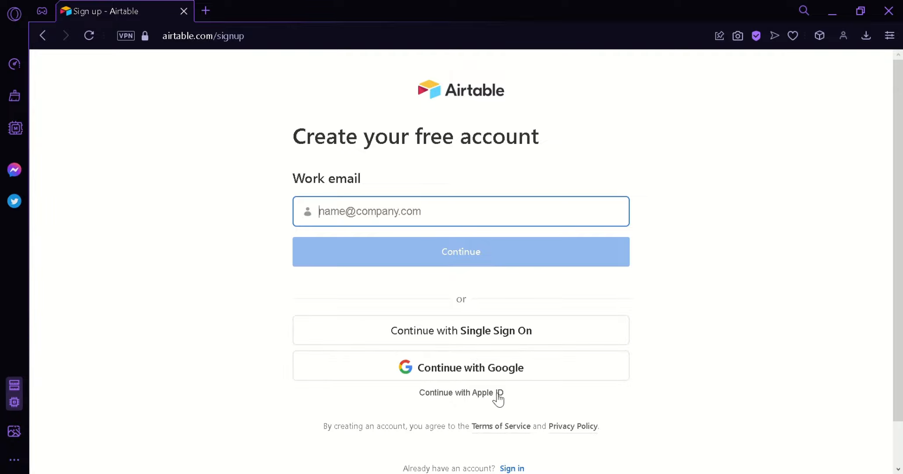
left_click(516, 373)
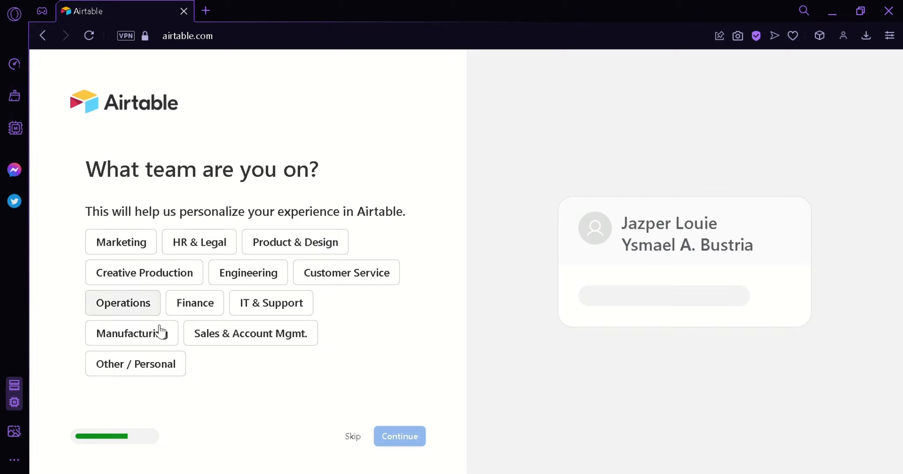
left_click(353, 436)
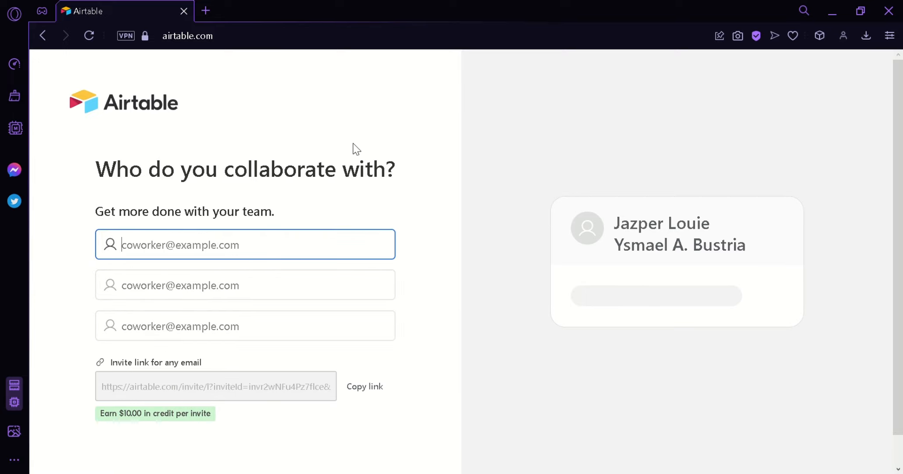
scroll(407, 317, "down", 1)
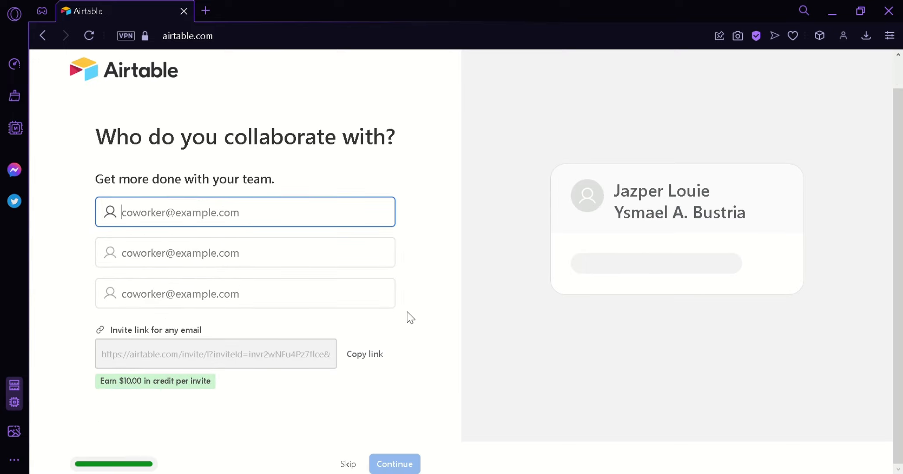
left_click(349, 464)
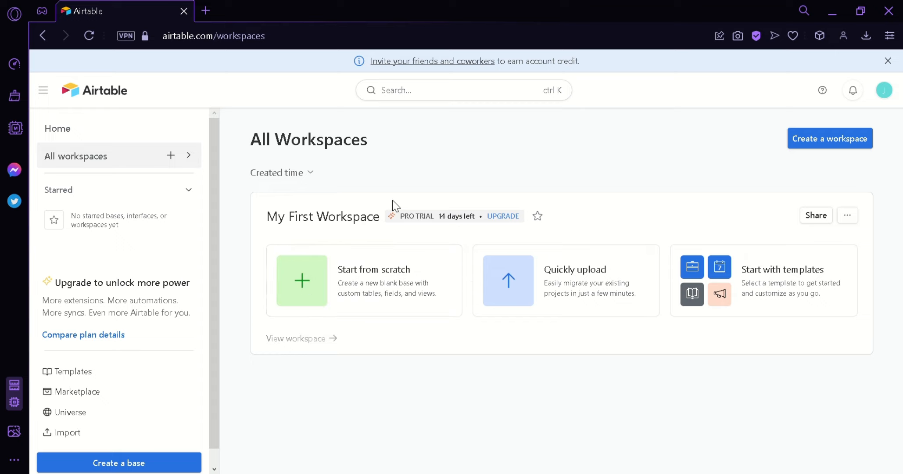
mouse_move(479, 227)
left_click(849, 219)
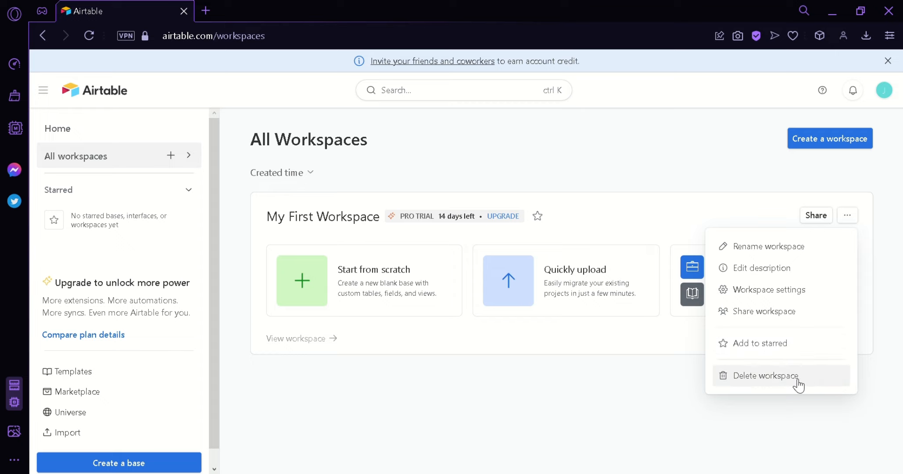
left_click(543, 414)
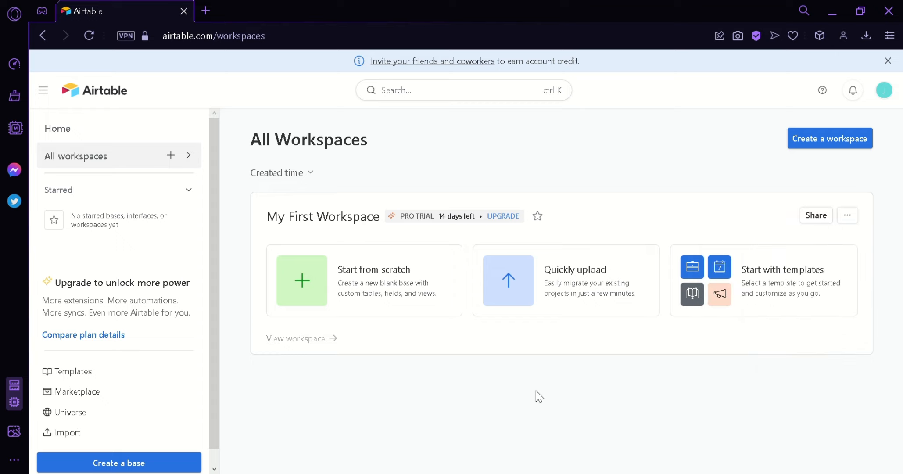
Step: Start a new base from scratch in My First Workspace and name it CoffeeWorldTracker
left_click(371, 269)
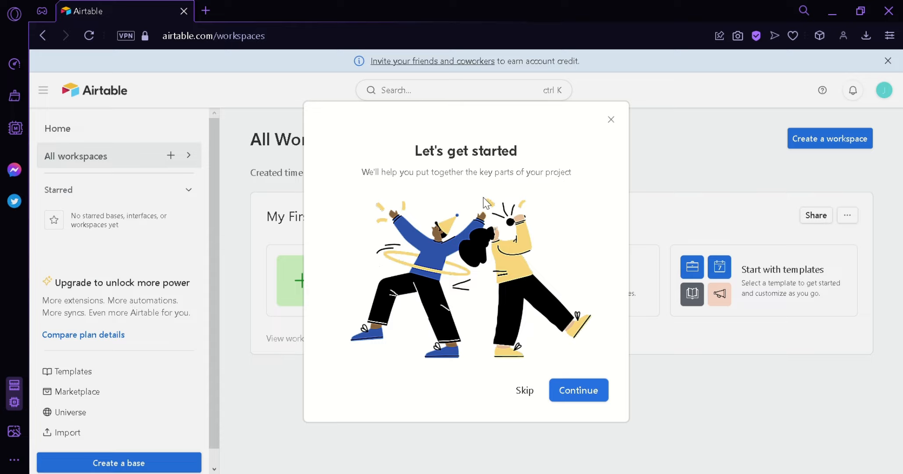
left_click(590, 389)
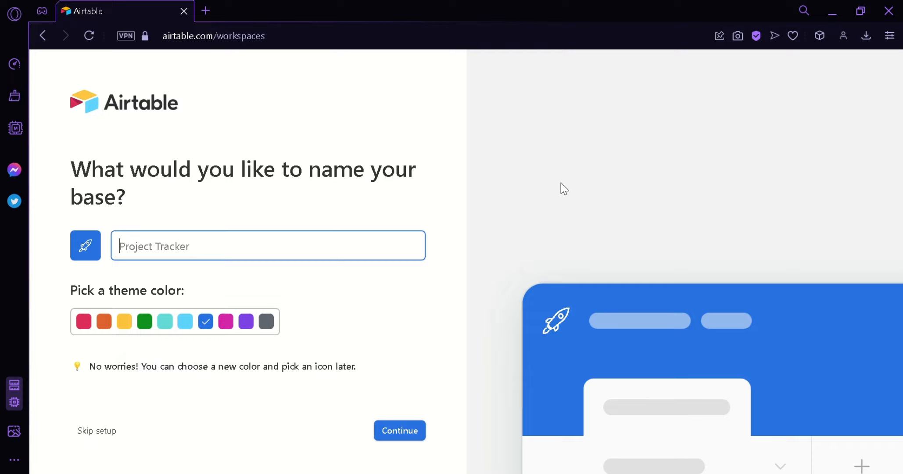
type("Coffee")
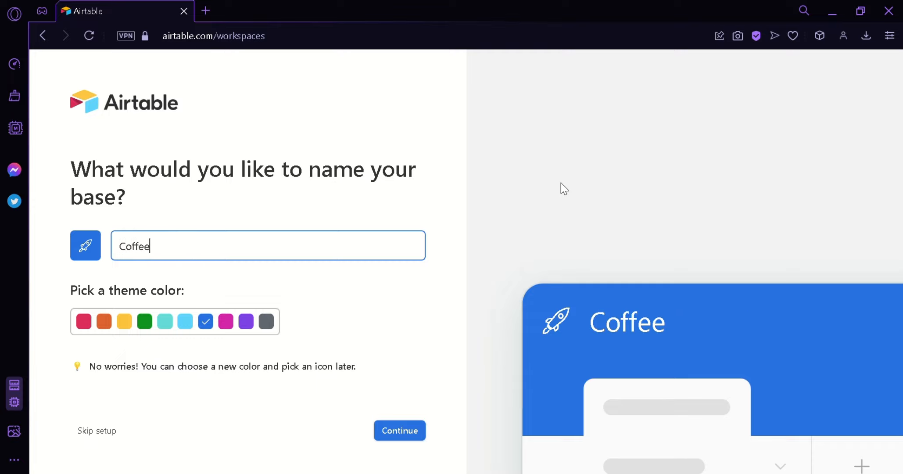
type("WorldTracker")
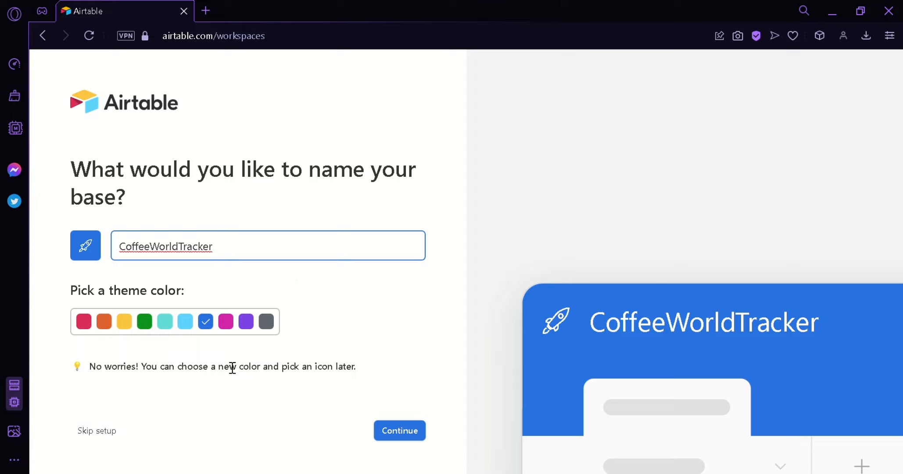
left_click(393, 430)
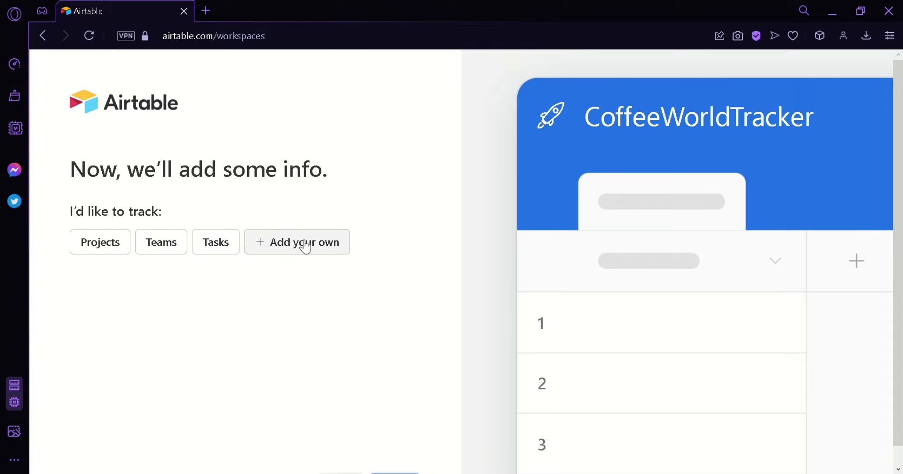
Step: Compare the suggested tracking categories and set the base to track Tasks with the suggested rows
scroll(346, 324, "down", 1)
left_click(119, 223)
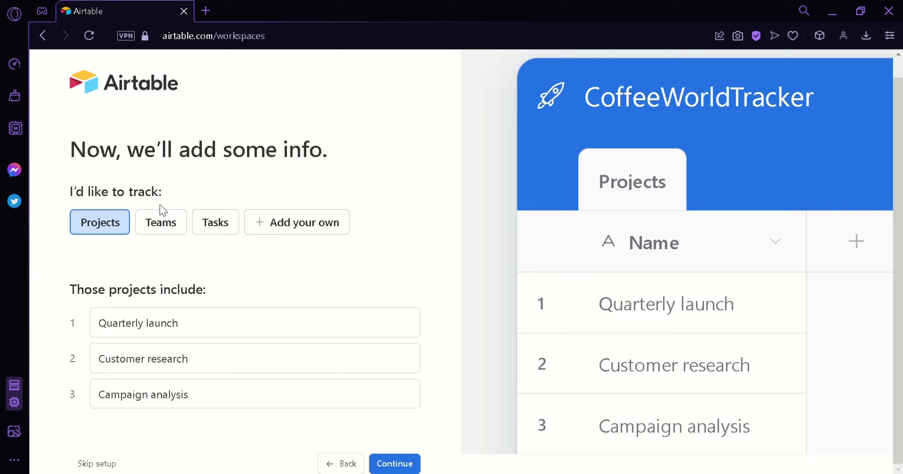
left_click(169, 226)
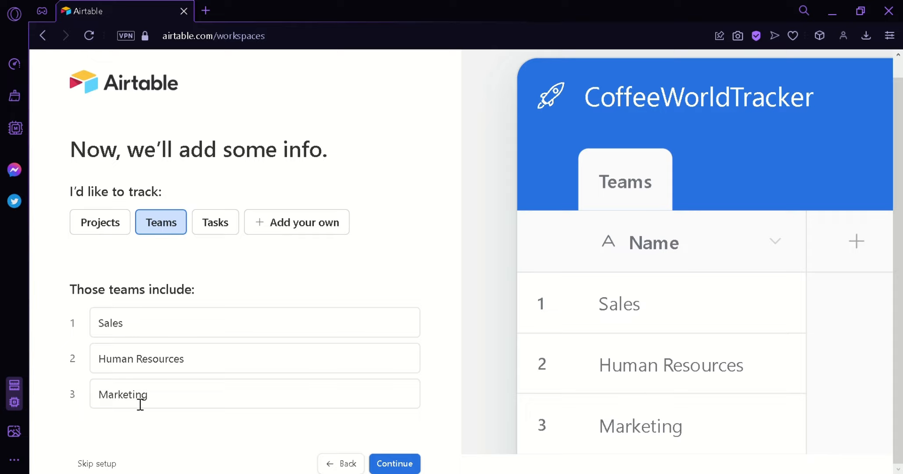
left_click(217, 226)
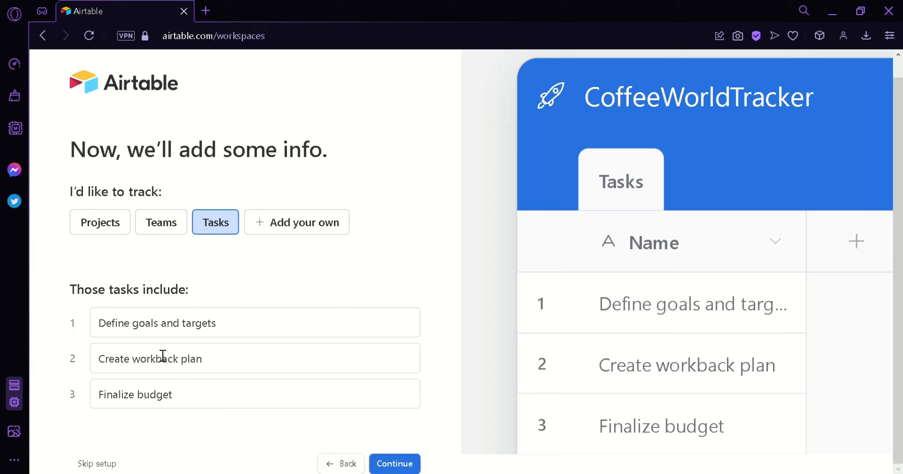
left_click(267, 222)
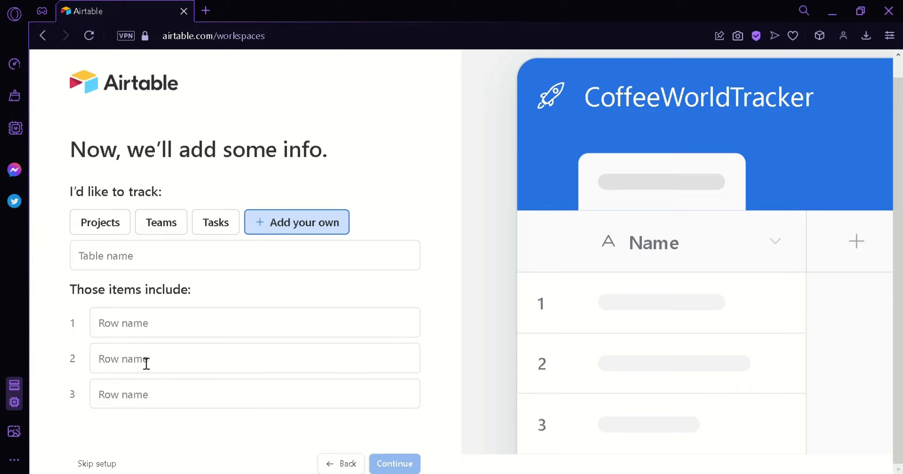
left_click(217, 233)
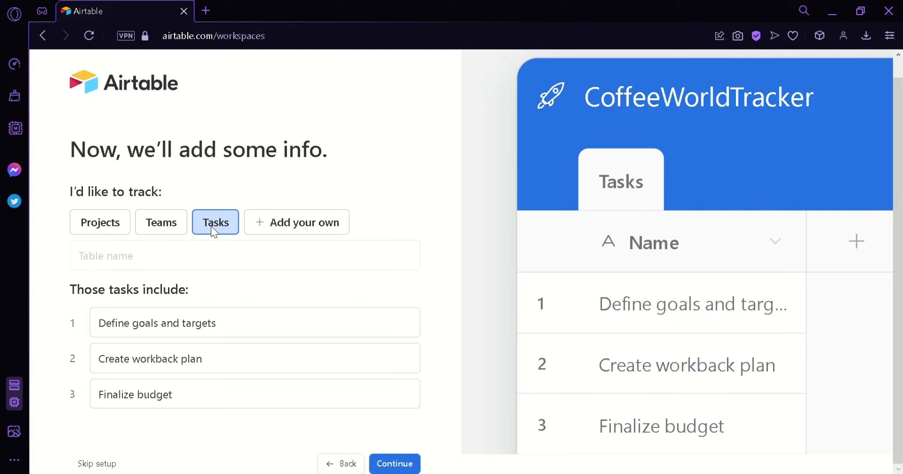
left_click(395, 463)
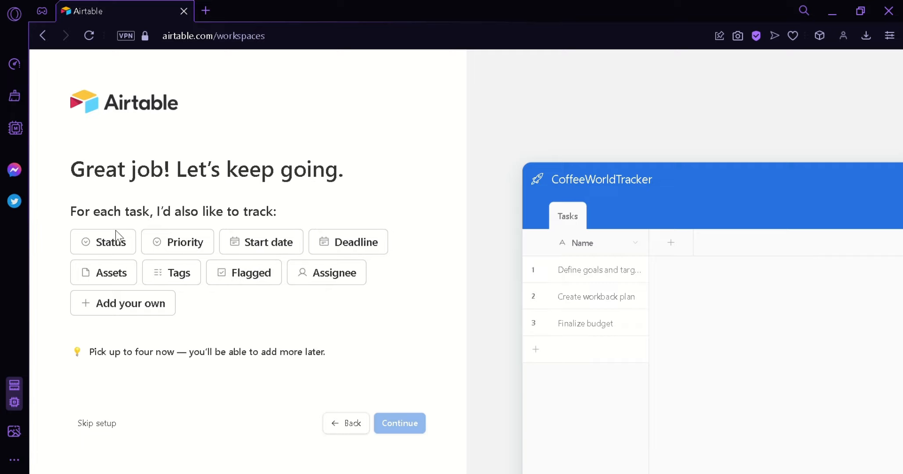
Step: Add Status, Priority, Start date and Deadline as the fields tracked for each task
left_click(111, 252)
left_click(174, 243)
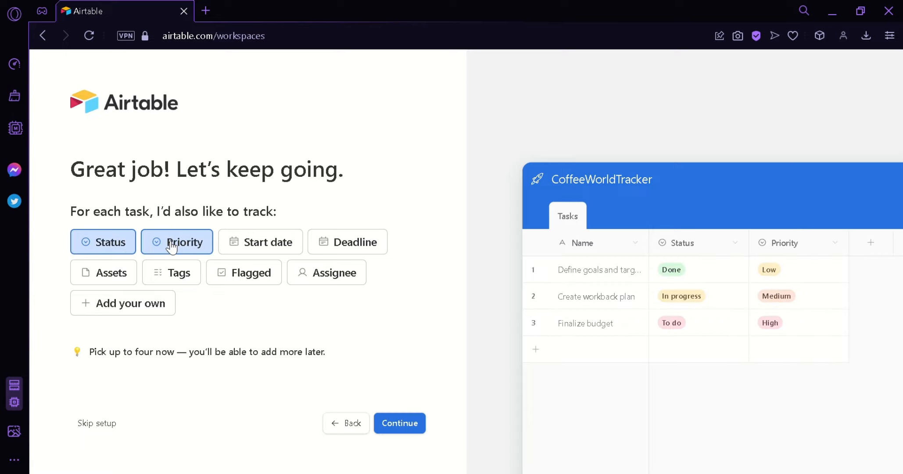
left_click(295, 251)
left_click(328, 250)
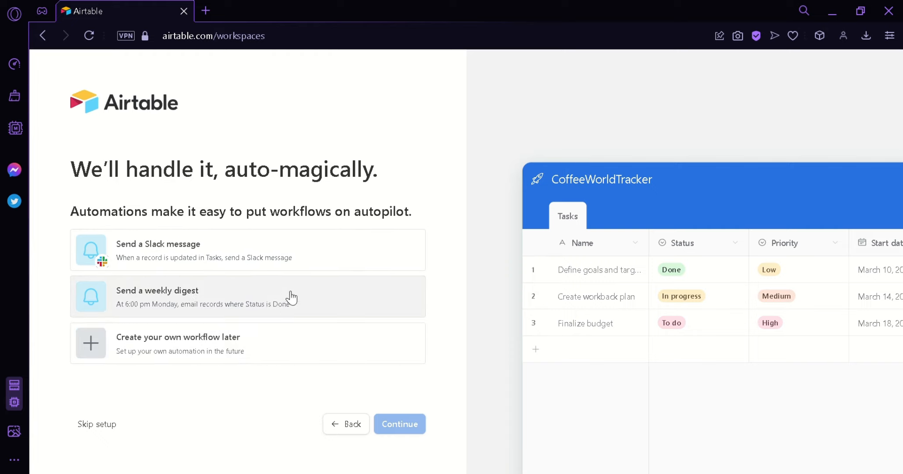
Step: Choose the weekly digest automation and the grid-only view to complete the base setup
left_click(310, 309)
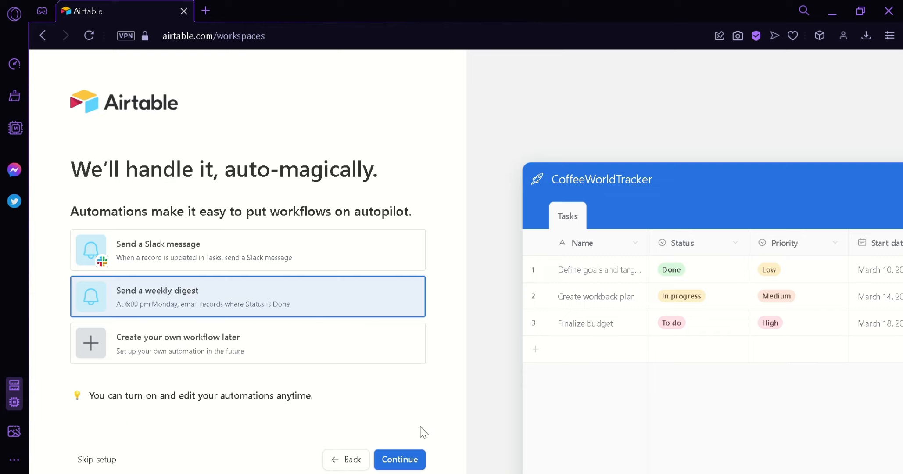
left_click(415, 464)
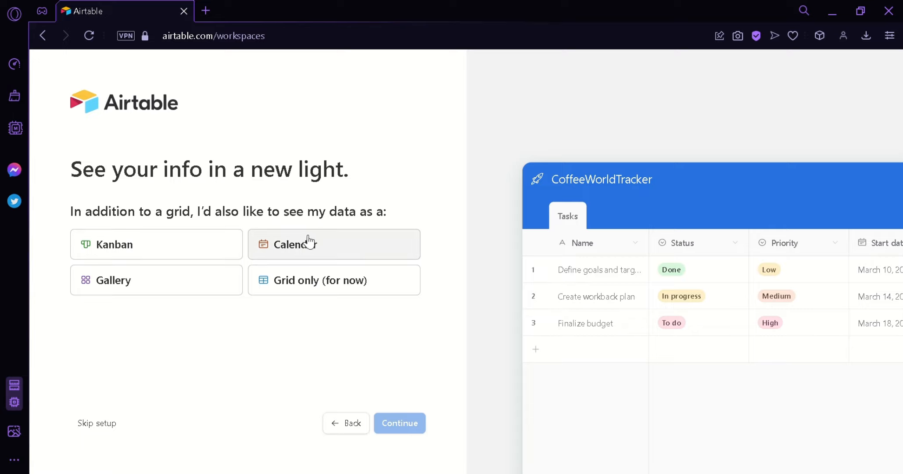
left_click(356, 289)
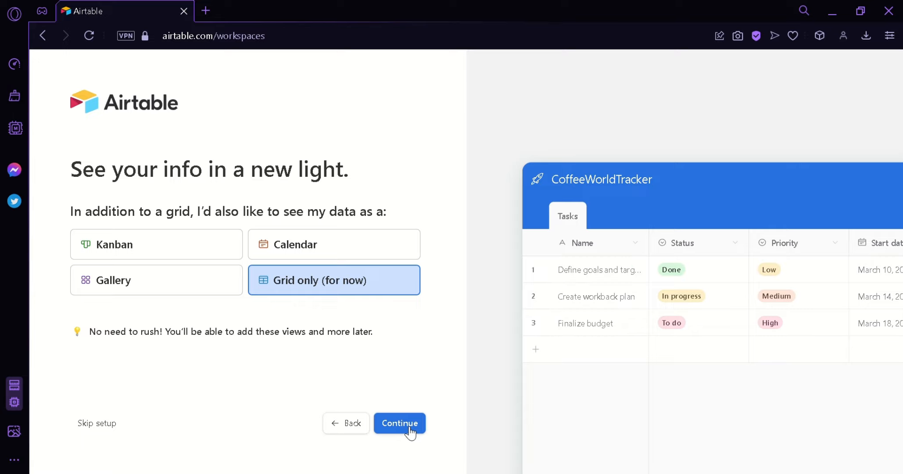
left_click(400, 424)
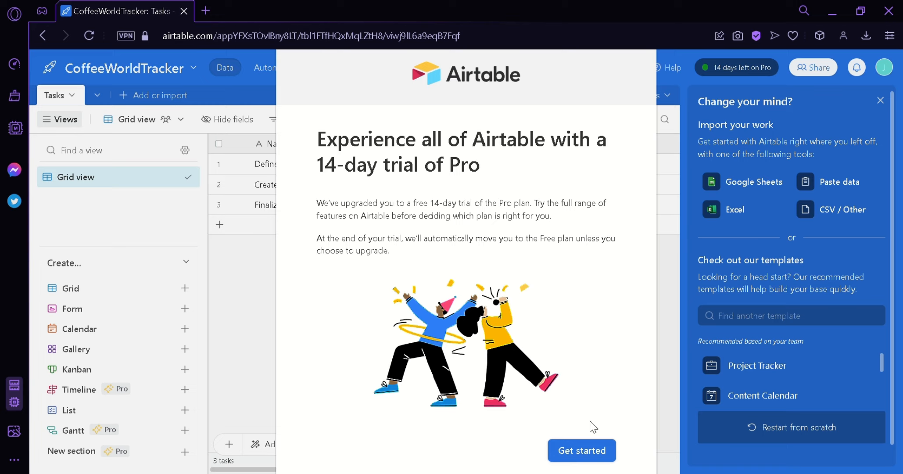
Step: Dismiss the Pro trial introduction and close the import and template suggestions to reveal the full Tasks grid
left_click(582, 450)
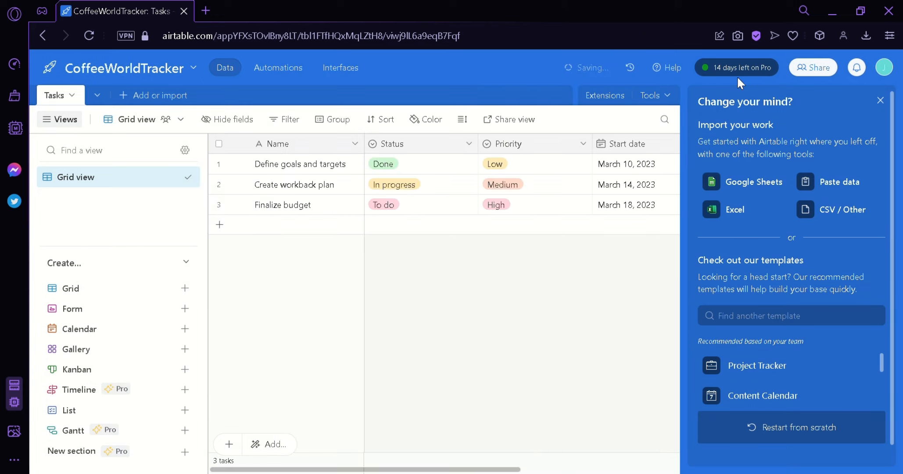
left_click(880, 100)
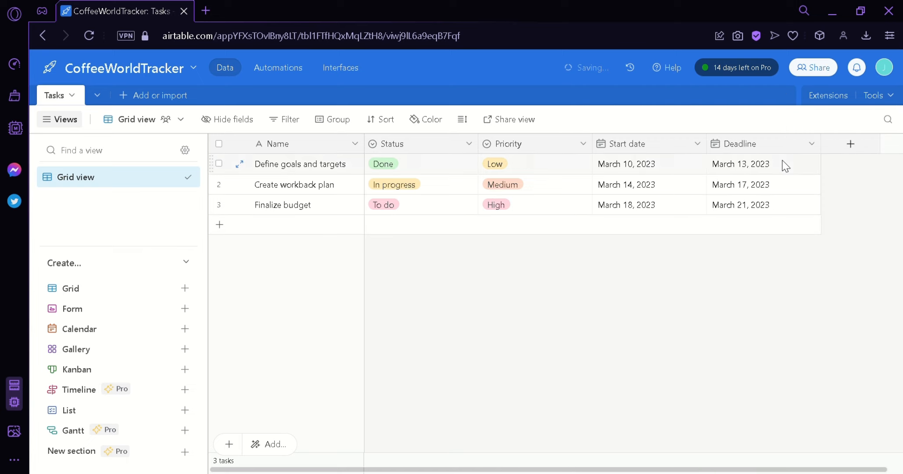
left_click(840, 88)
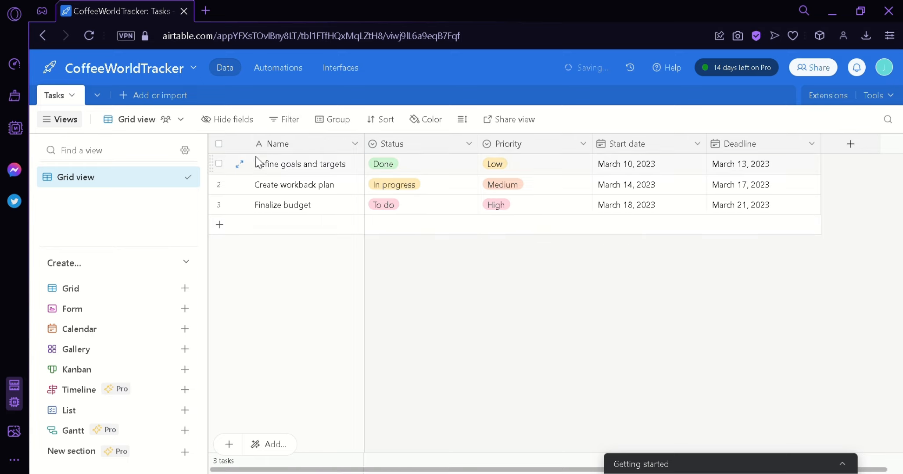
mouse_move(112, 185)
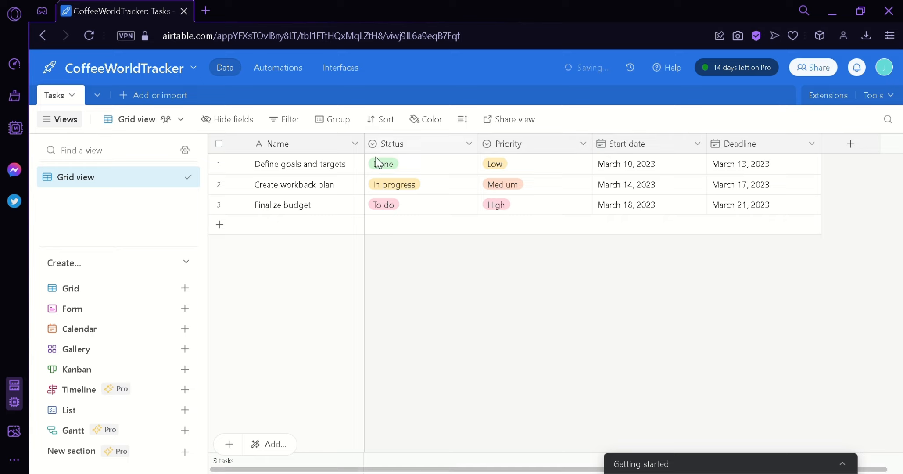
Step: Clear the name "Define goals and targets" from the first task record
left_click(317, 167)
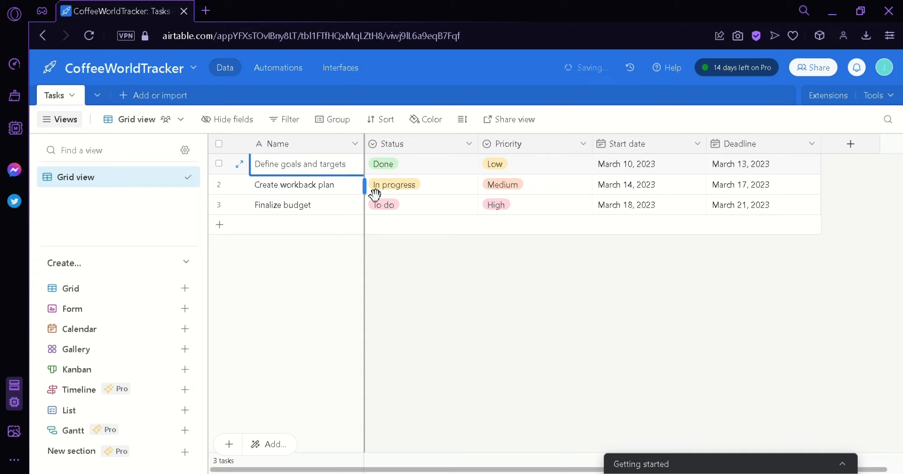
key("Return")
key("BackSpace")
key("BackSpace")
key("BackSpace")
key("BackSpace")
key("BackSpace")
key("BackSpace")
key("BackSpace")
key("BackSpace")
key("BackSpace")
key("BackSpace")
key("BackSpace")
key("BackSpace")
key("BackSpace")
key("BackSpace")
key("BackSpace")
key("BackSpace")
key("BackSpace")
key("BackSpace")
key("BackSpace")
key("BackSpace")
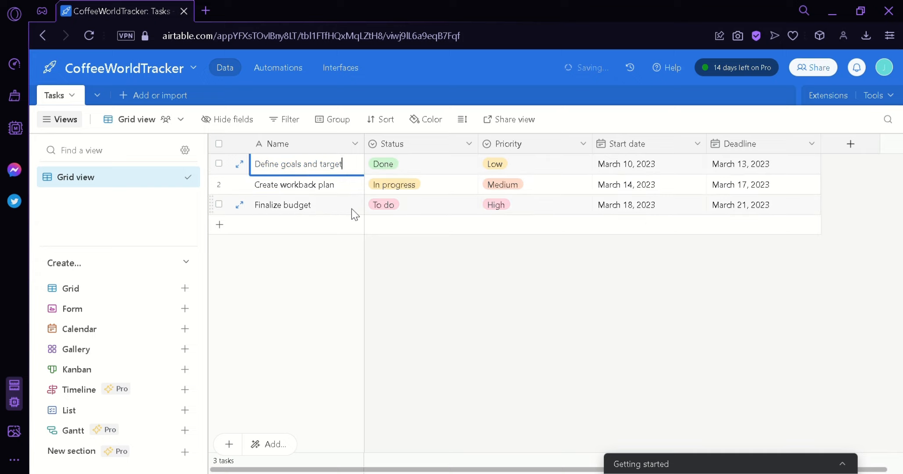
left_click(468, 149)
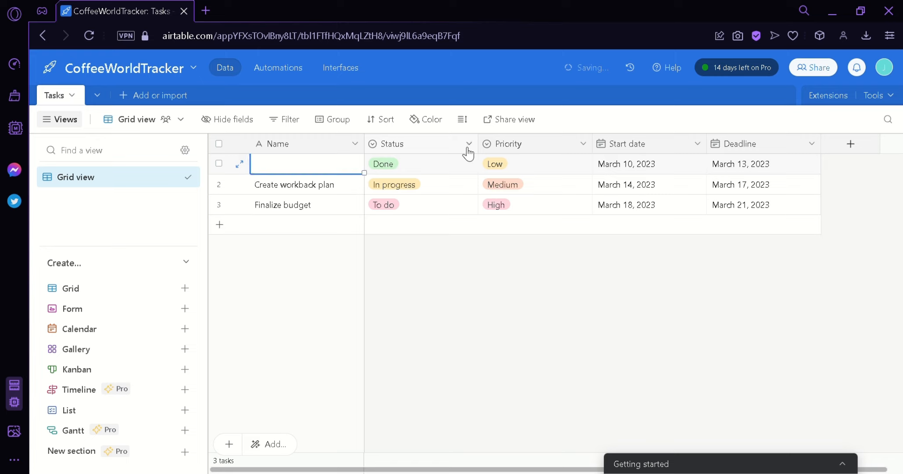
Step: Set the status of the first task record to In progress
left_click(467, 150)
left_click(455, 166)
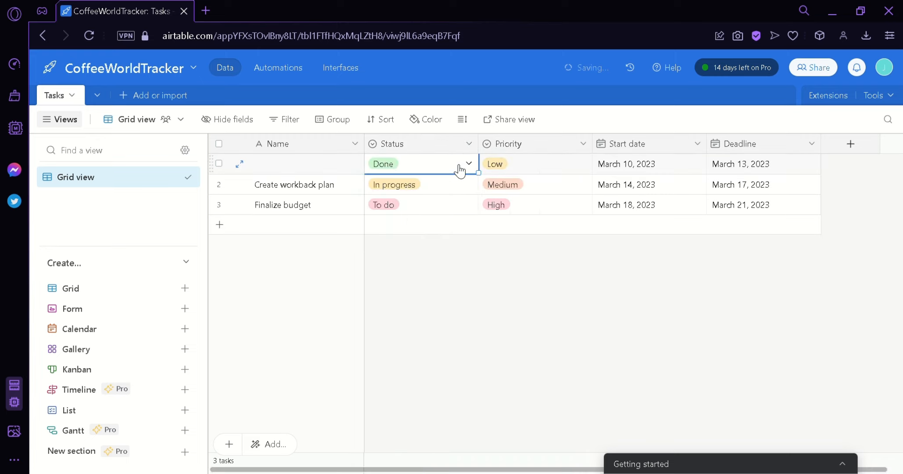
left_click(459, 167)
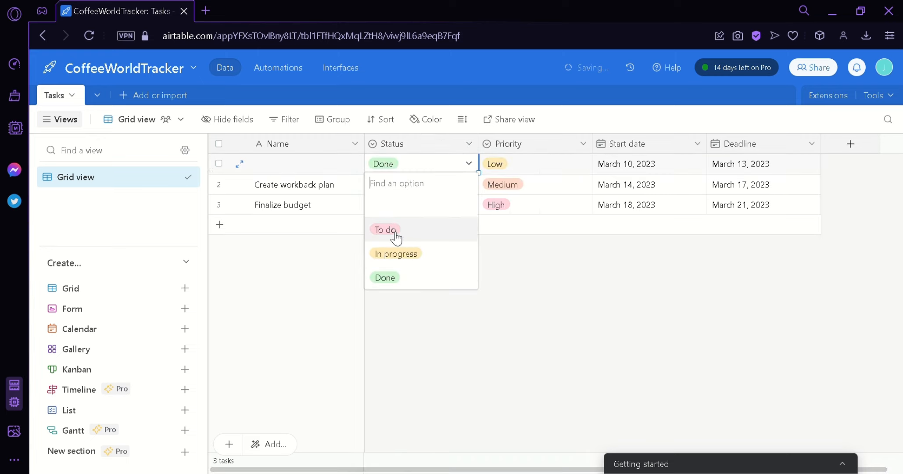
left_click(394, 230)
left_click(473, 171)
left_click(409, 256)
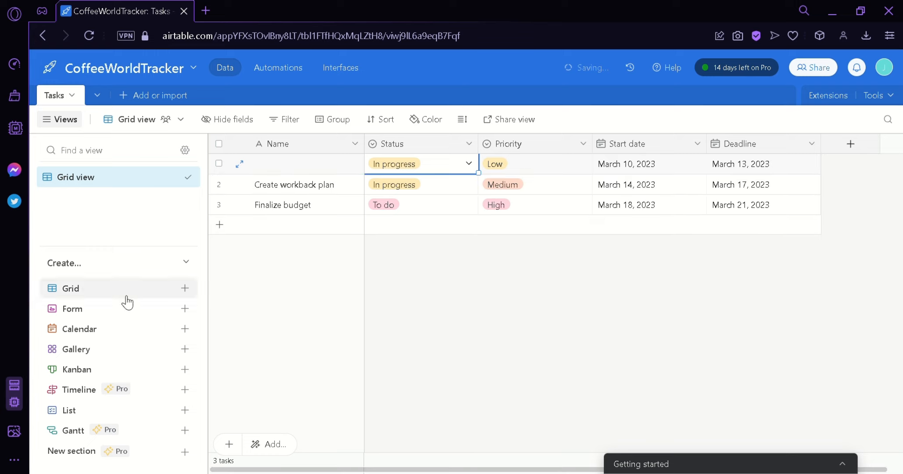
Step: Create a collaborative form view named "Coffeetodo" and collapse the getting-started checklist
mouse_move(122, 316)
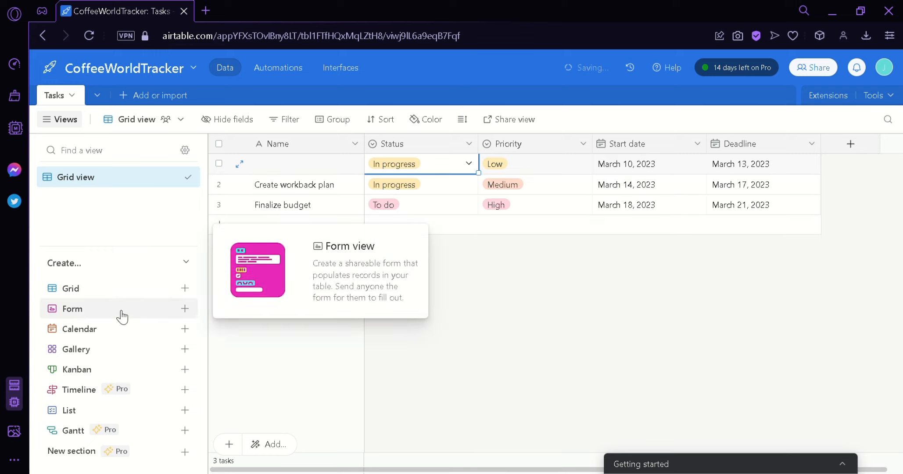
left_click(122, 316)
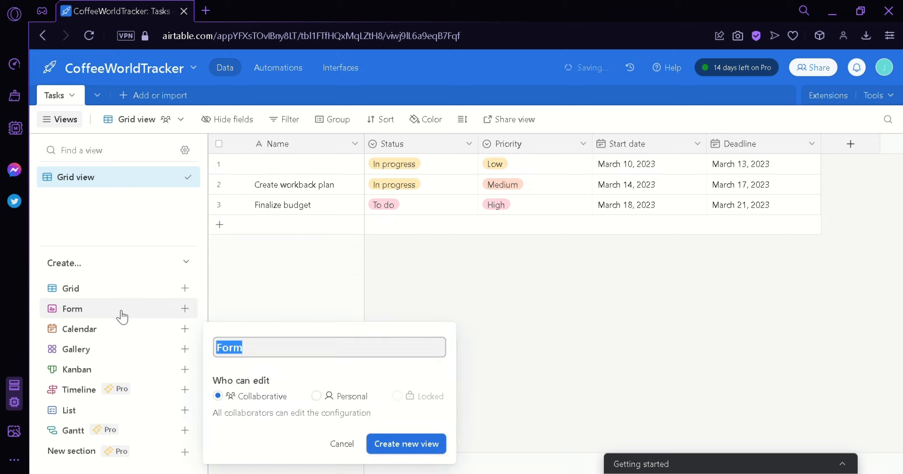
left_click(268, 361)
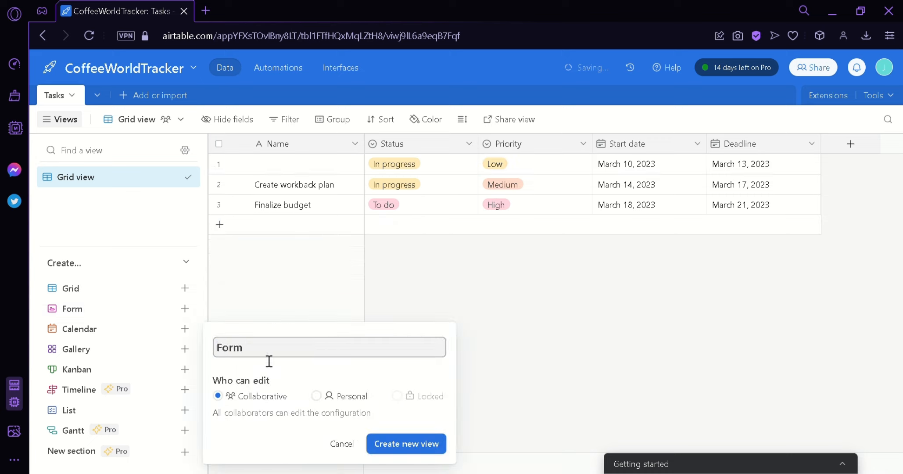
double_click(269, 361)
type("Coffeetodo")
left_click(426, 448)
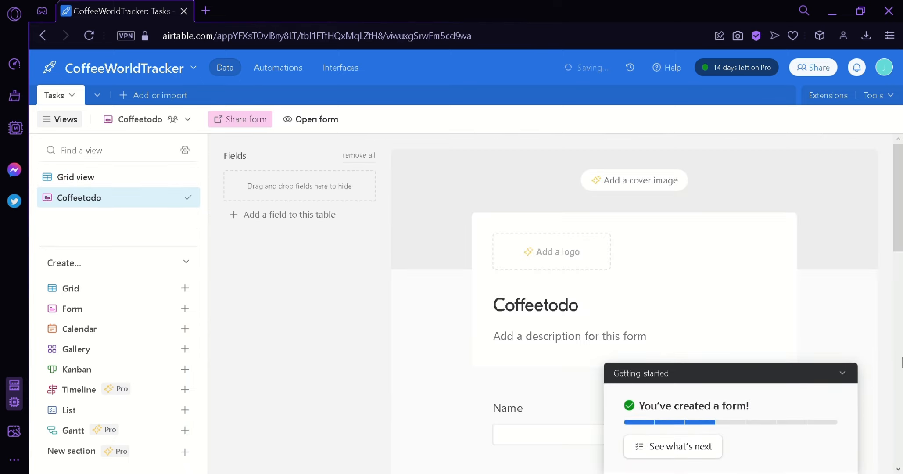
left_click(842, 372)
Step: Add the description "Add the to do list over here" beneath the Coffeetodo form's title
scroll(862, 335, "down", 3)
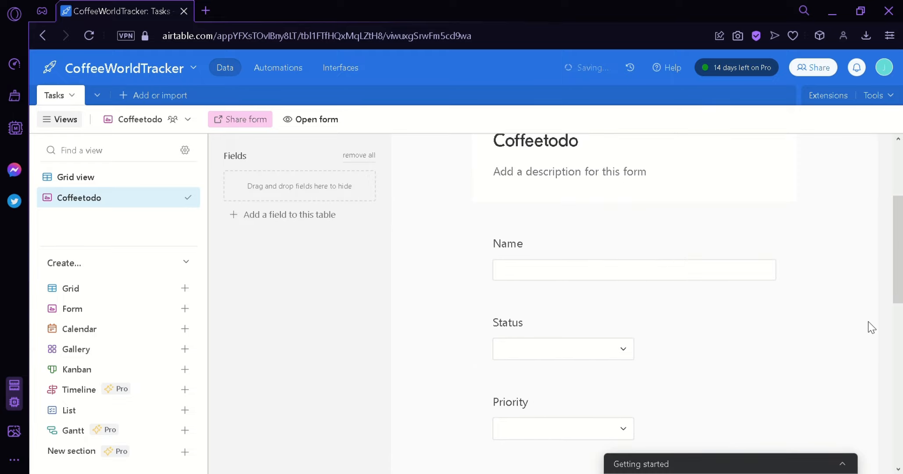
scroll(895, 259, "down", 10)
scroll(884, 214, "up", 15)
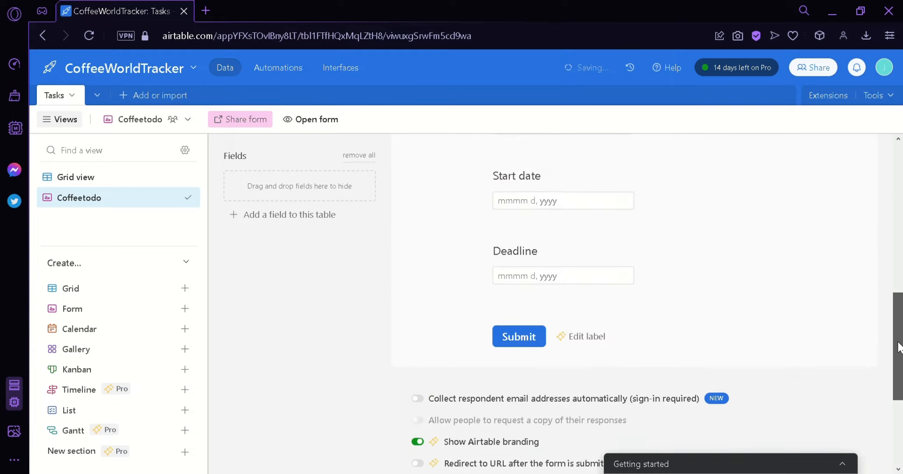
scroll(885, 213, "down", 2)
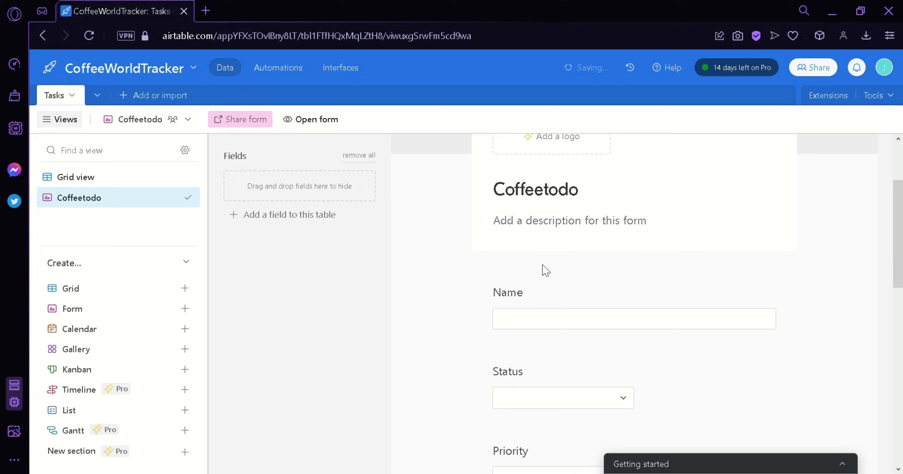
left_click(588, 193)
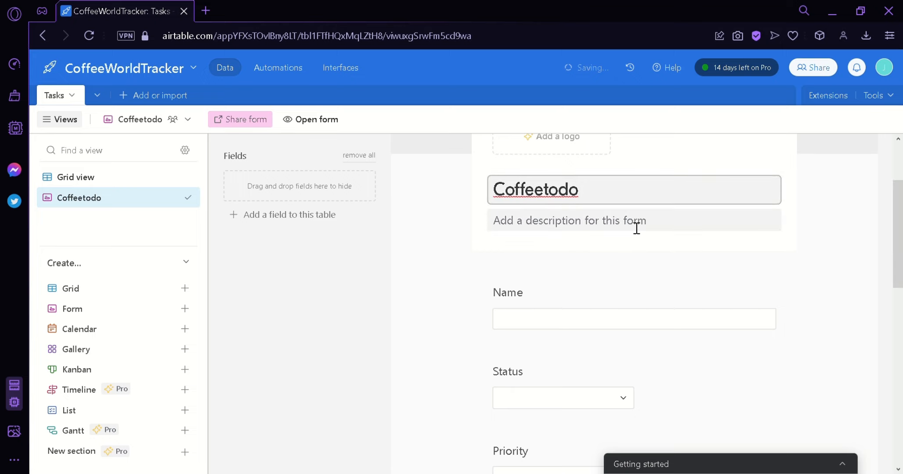
left_click(636, 227)
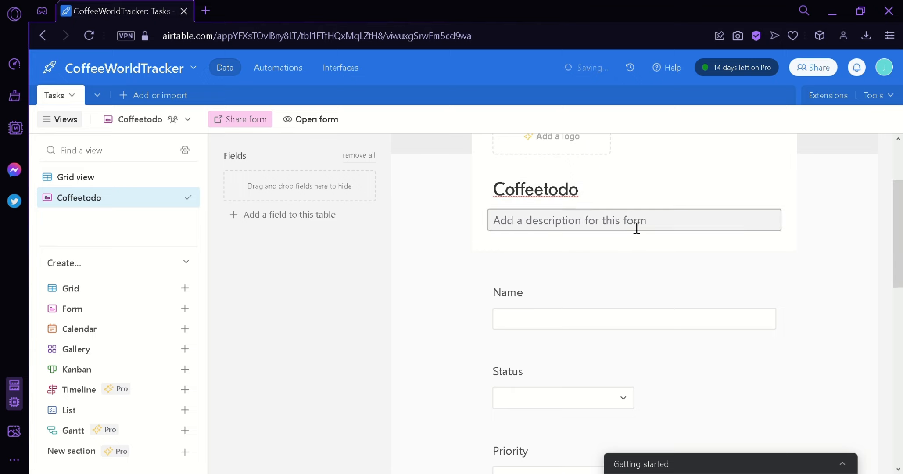
type("W")
key("BackSpace")
type("Add the to do")
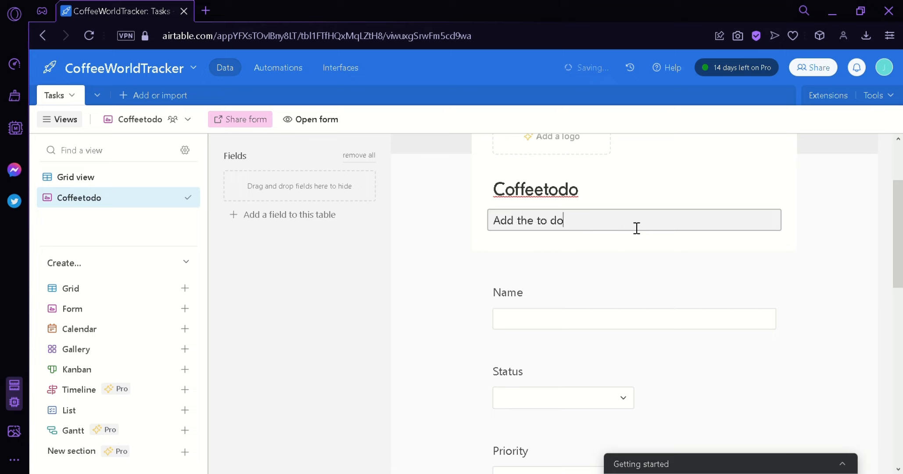
type(" list over here")
Step: Open the Name field's settings in the form and make the field required
left_click_drag(902, 239, 901, 268)
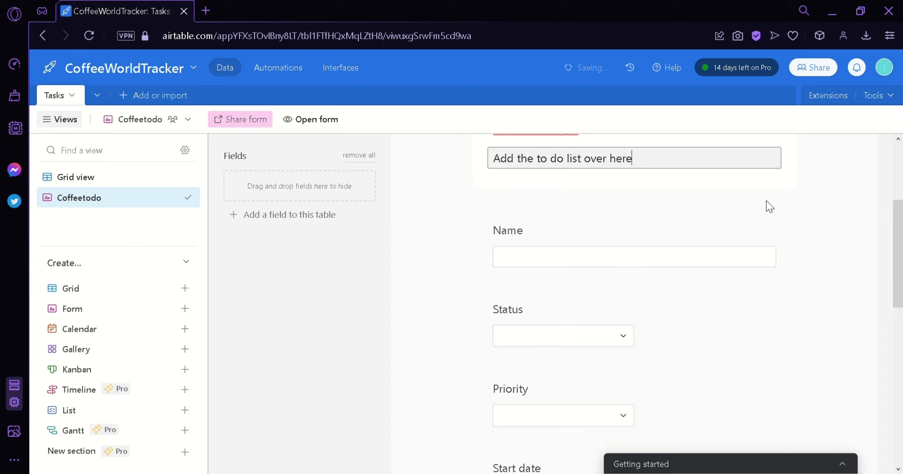
left_click(585, 239)
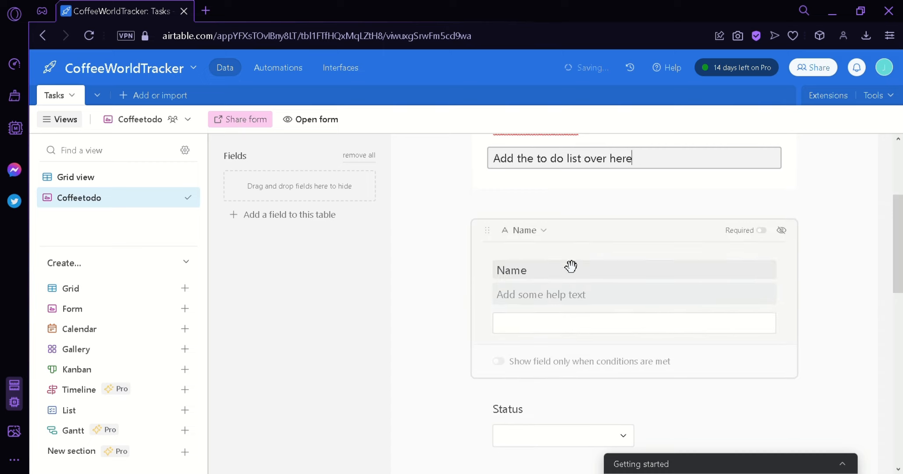
left_click(561, 278)
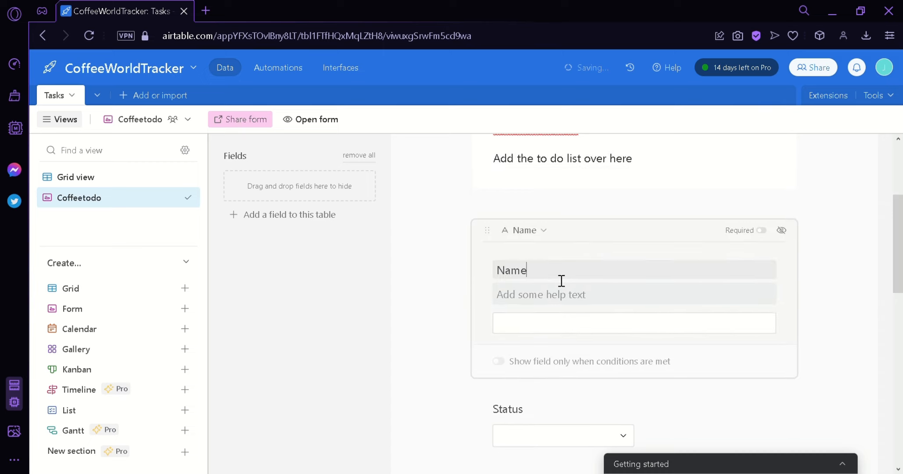
mouse_move(561, 281)
left_mouse_down()
mouse_move(518, 280)
mouse_move(554, 273)
left_mouse_up()
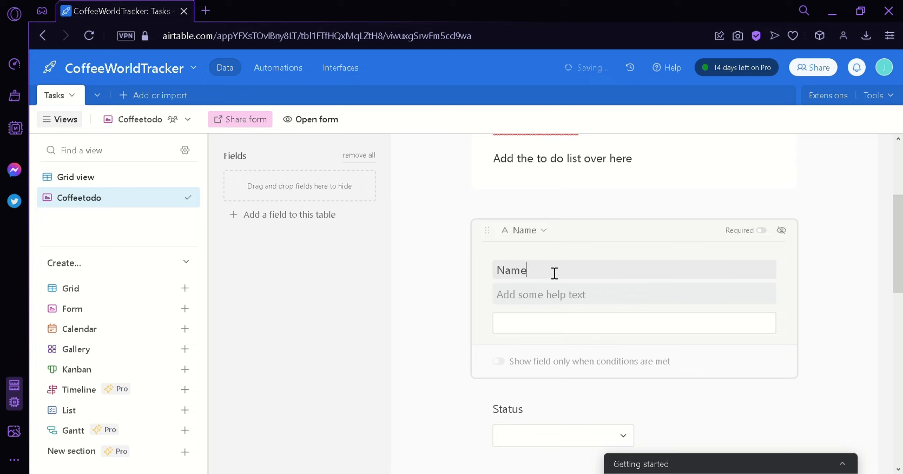
left_click(565, 300)
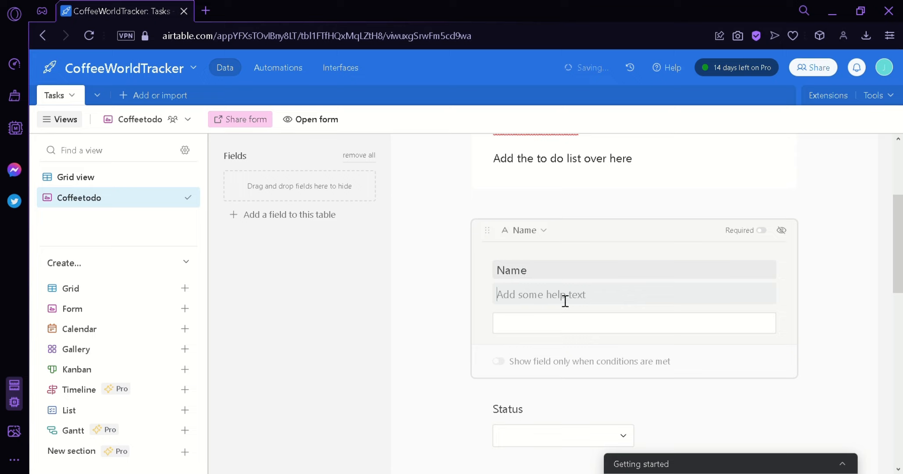
left_click(548, 237)
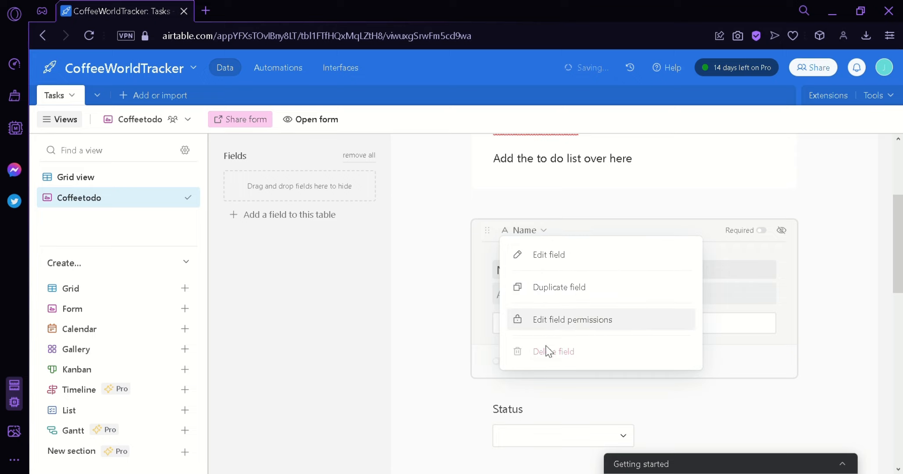
left_click(742, 248)
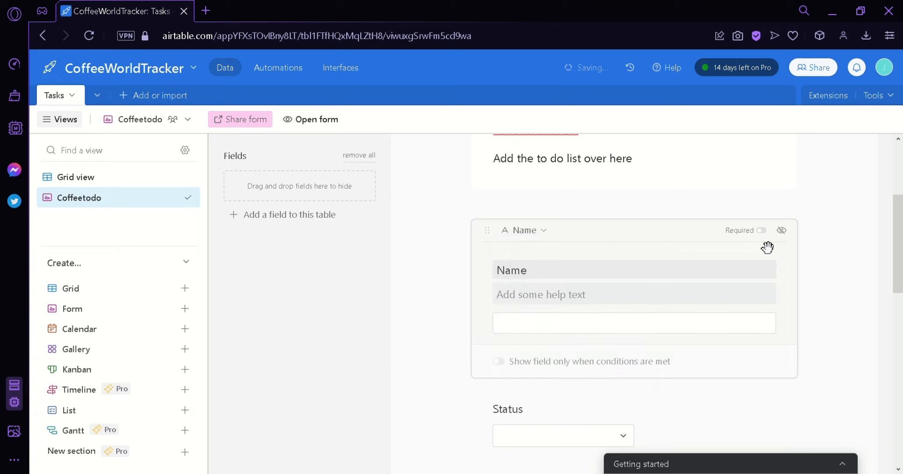
left_click(761, 230)
Step: Open the Status field's settings in the form and view its available dropdown options
scroll(665, 296, "down", 5)
left_click(623, 228)
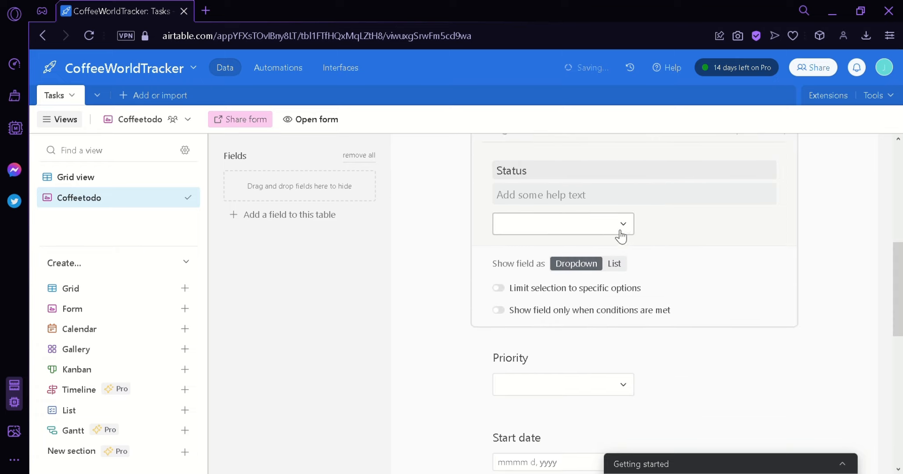
left_click(622, 232)
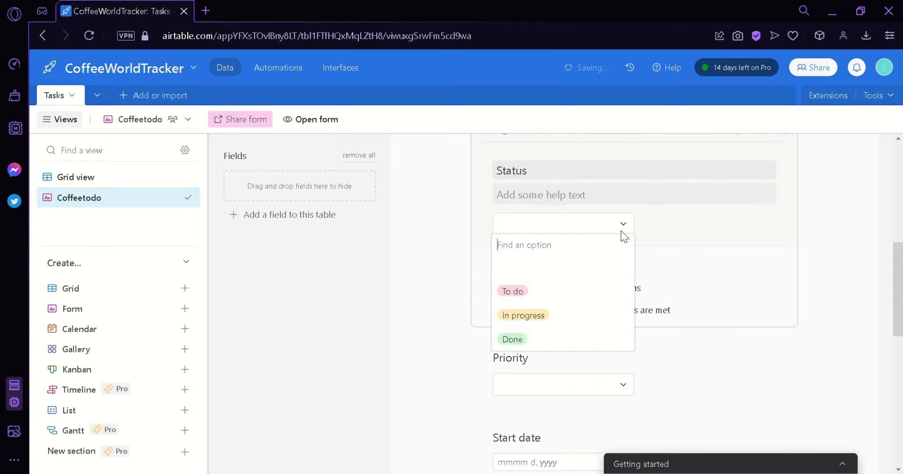
left_click(622, 232)
Step: Try limiting the Status field's selection to the specific options To do and In progress
left_click(621, 262)
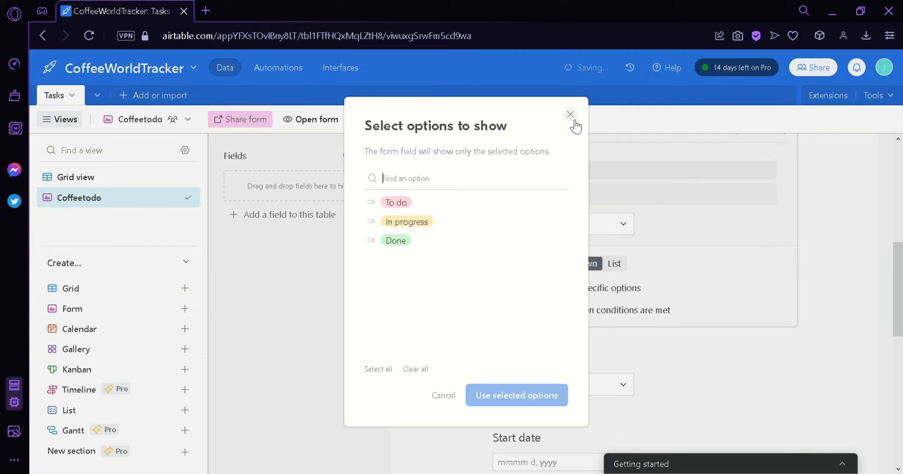
left_click(570, 118)
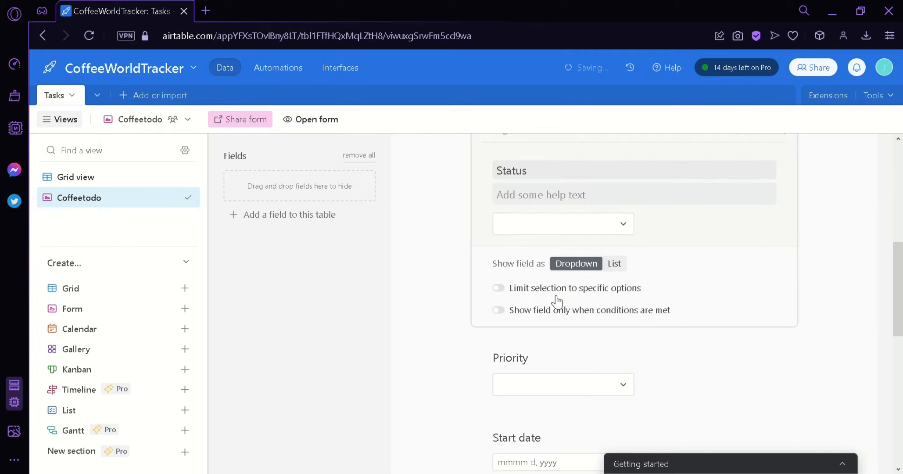
left_click(509, 290)
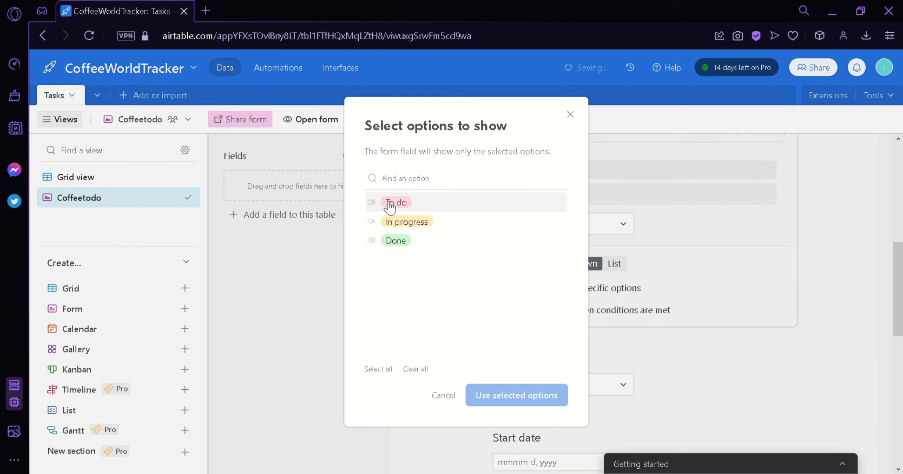
left_click(377, 207)
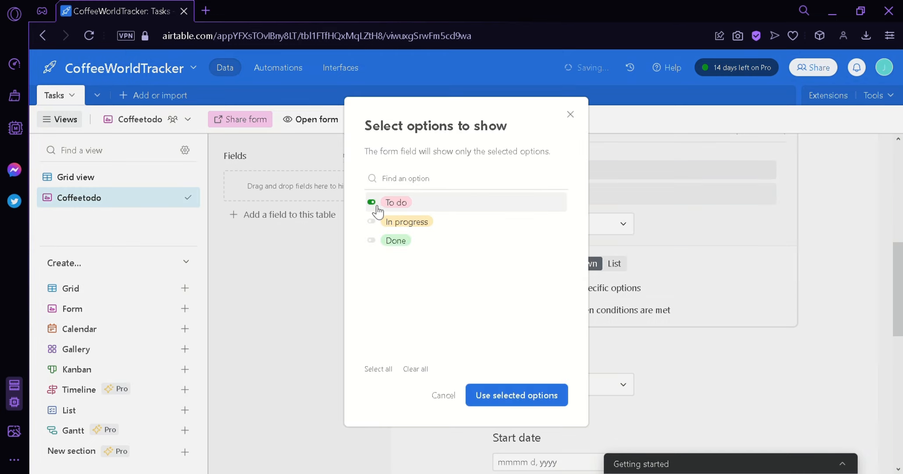
left_click(375, 221)
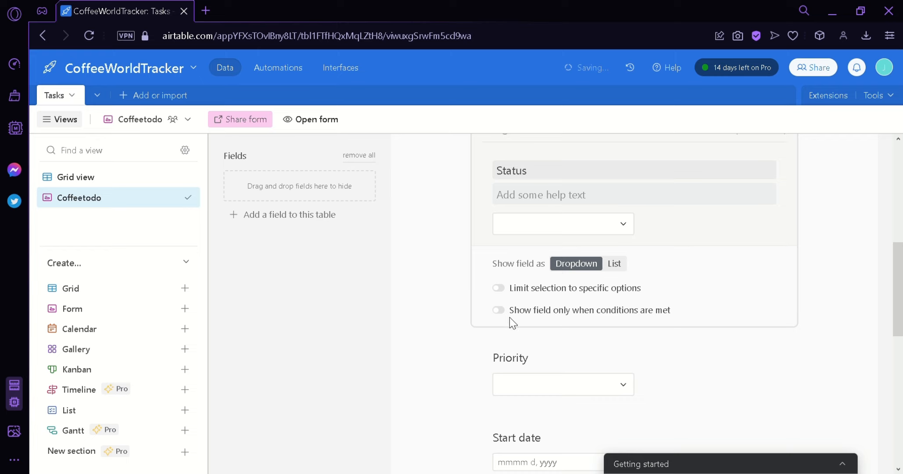
Step: Try making the Status field show only when conditions are met
left_click(498, 310)
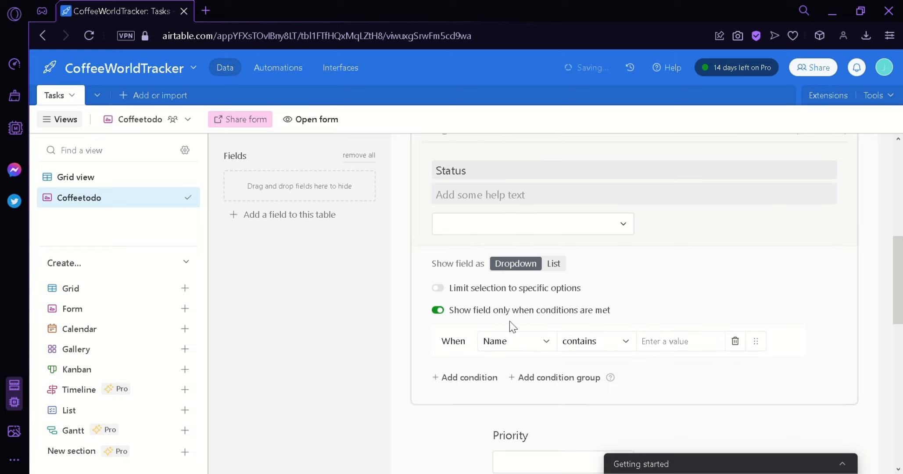
left_click(437, 310)
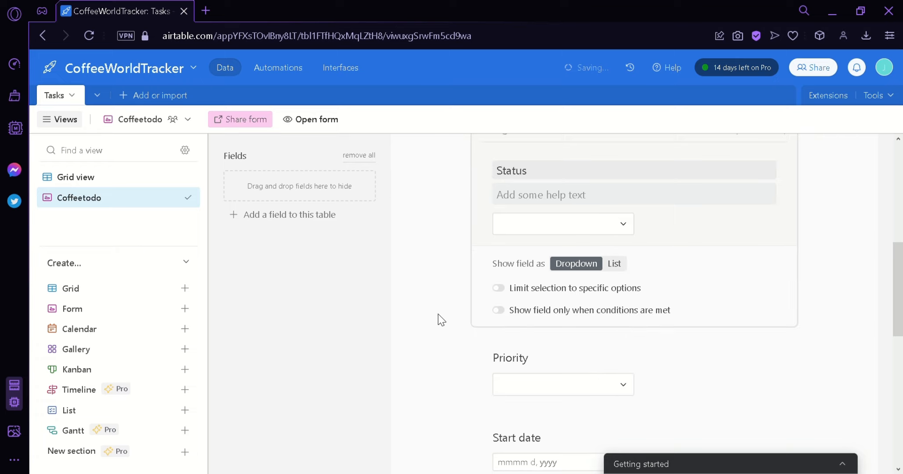
left_click(437, 314)
Step: Move the Status field above the Name field in the form and open the Name field's settings
left_click(502, 308)
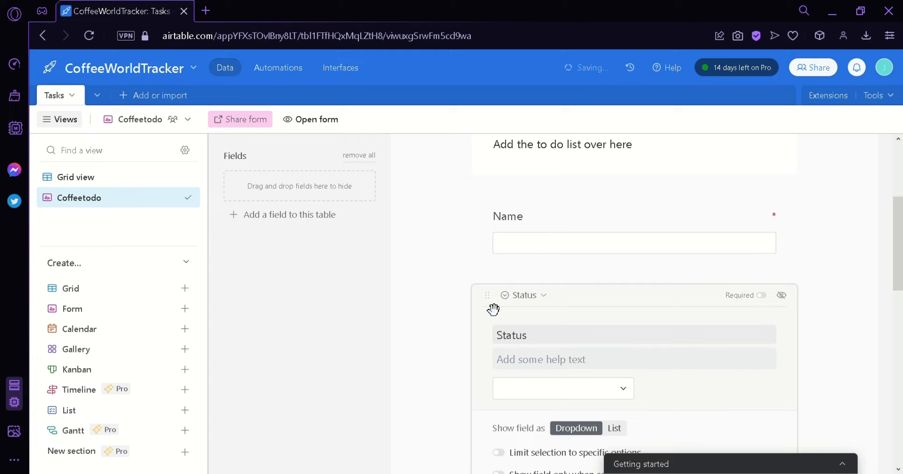
left_click_drag(493, 309, 495, 214)
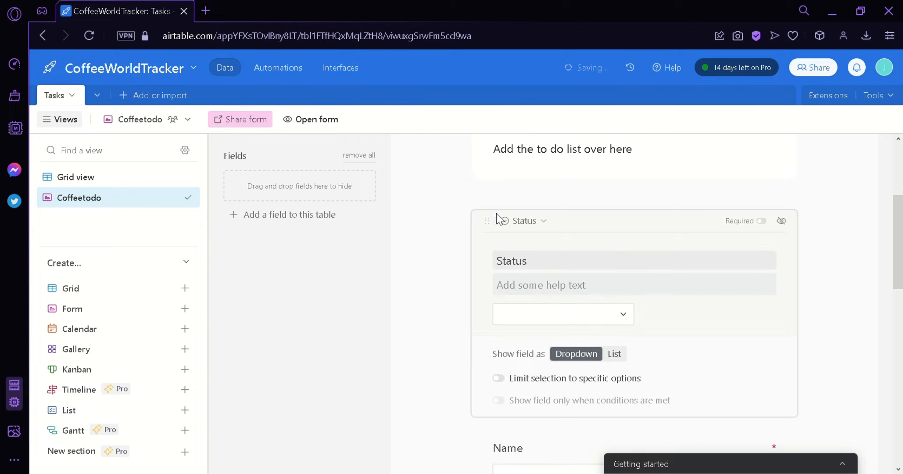
scroll(553, 296, "up", 4)
scroll(555, 298, "down", 4)
scroll(492, 250, "down", 4)
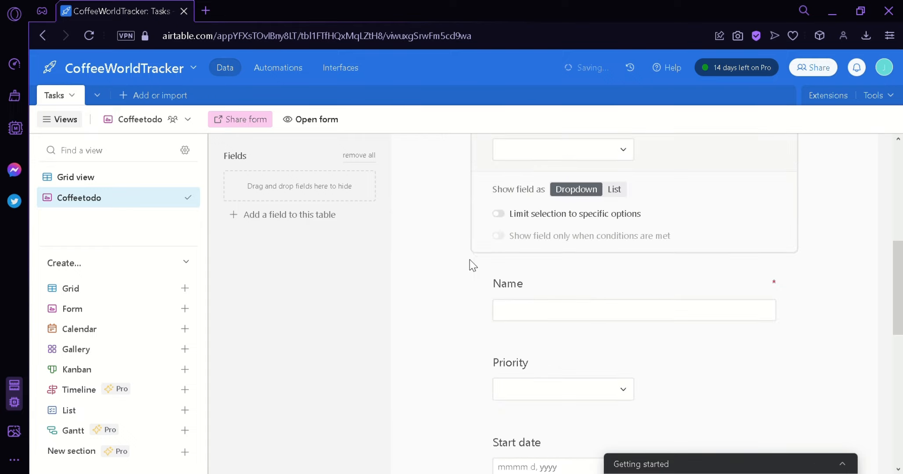
left_click(492, 288)
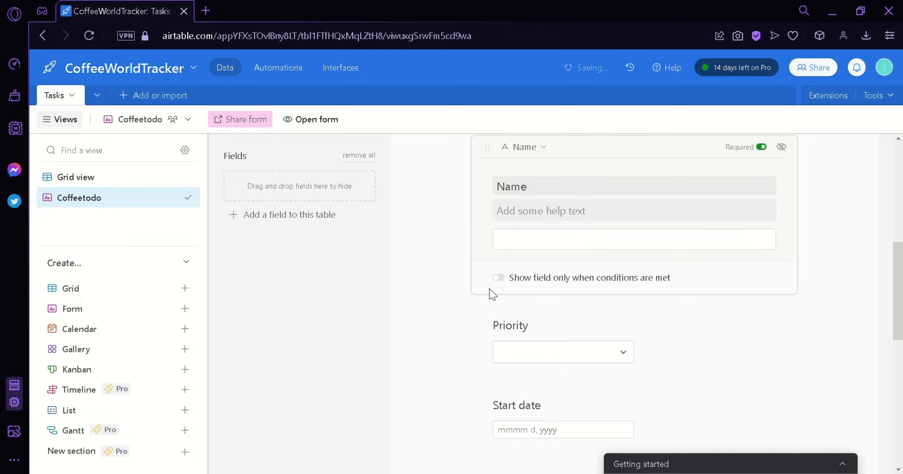
mouse_move(496, 217)
left_mouse_down()
mouse_move(498, 318)
mouse_move(506, 224)
mouse_move(491, 221)
left_mouse_up()
Step: Replace the message shown after form submission with "Please check the form for the update"
scroll(613, 306, "down", 10)
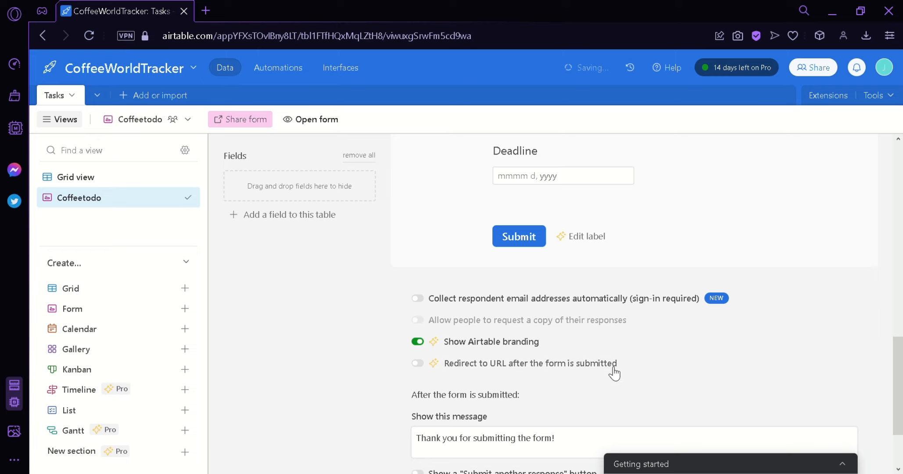
scroll(632, 368, "down", 2)
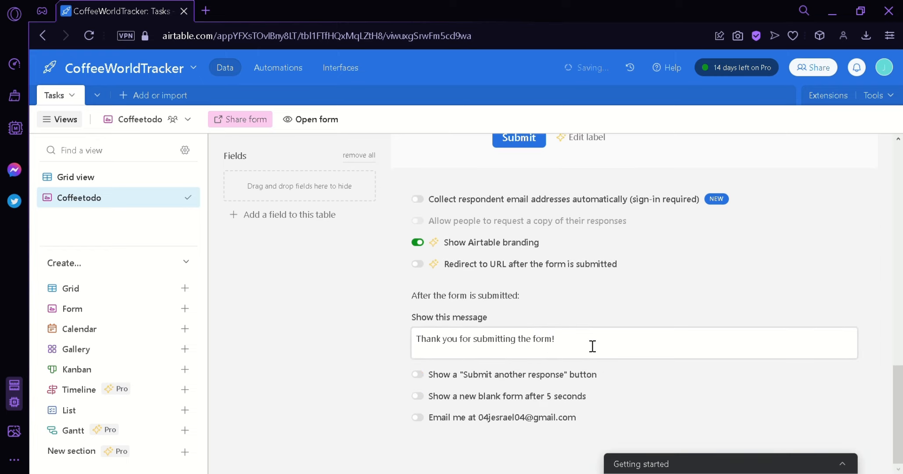
left_click_drag(592, 346, 397, 347)
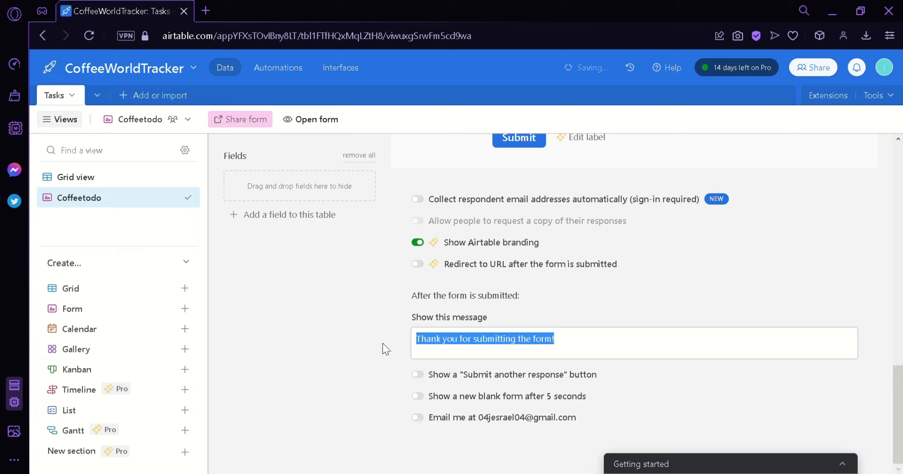
type("Please check the form for")
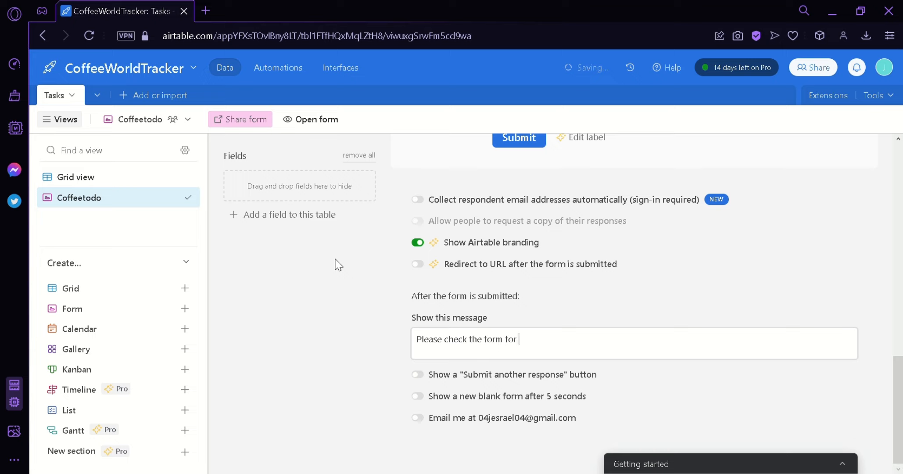
type("the upade")
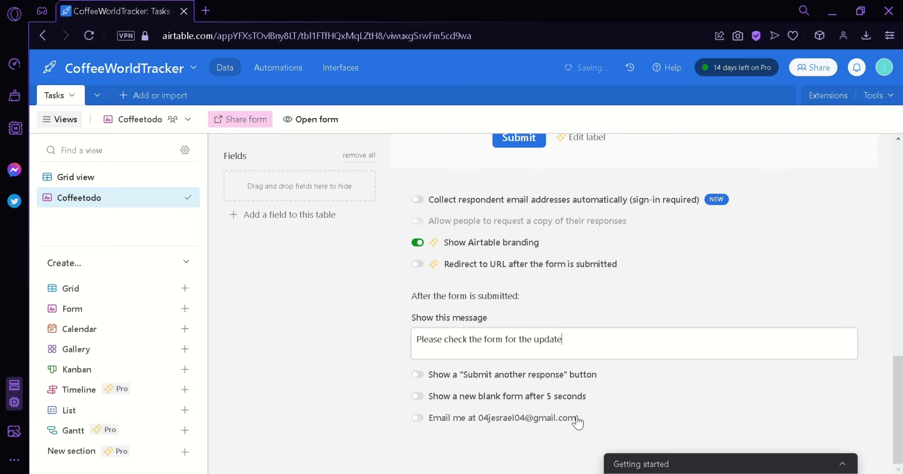
Step: Add a new field named Fun to the Tasks table from the form and set its type to Rating
scroll(577, 421, "up", 15)
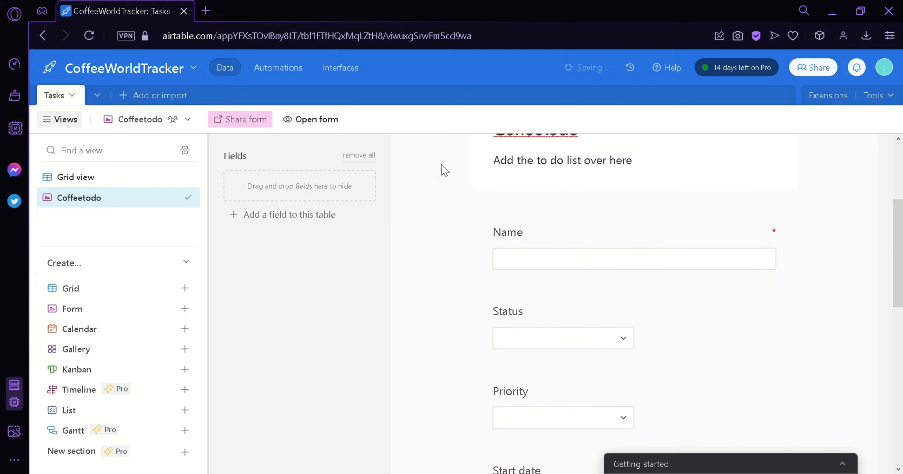
left_click(286, 221)
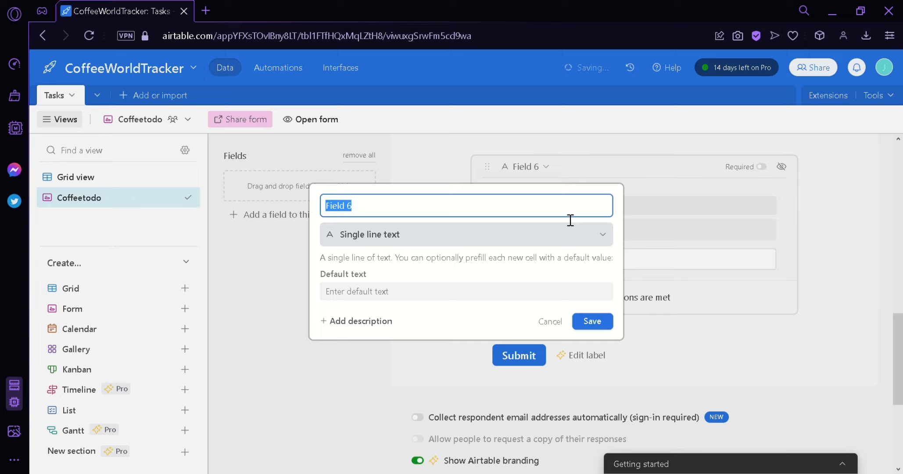
type("Fun")
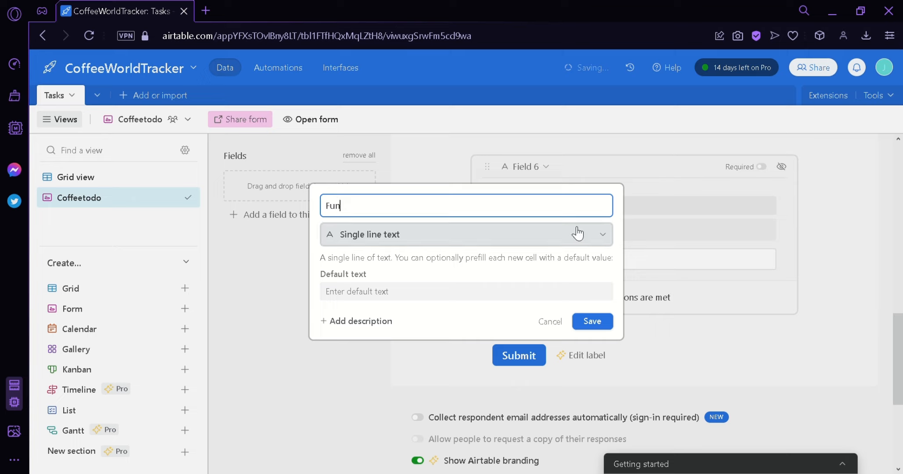
left_click(577, 233)
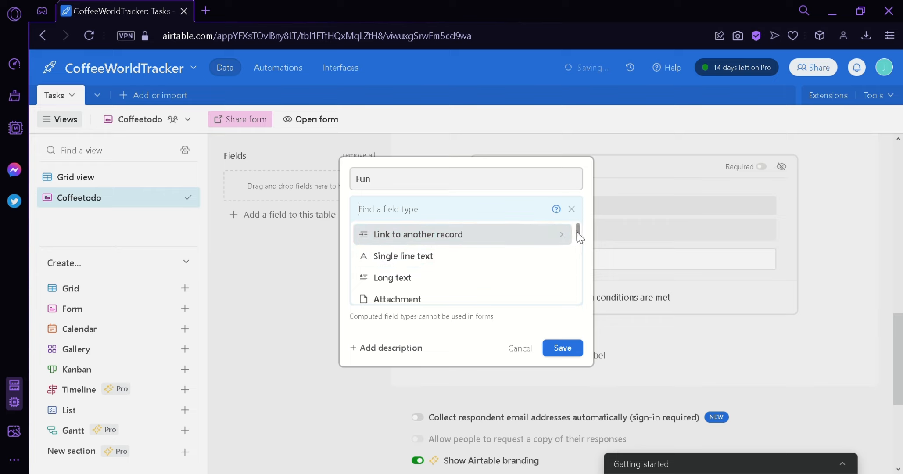
left_click_drag(576, 231, 603, 313)
scroll(417, 264, "up", 7)
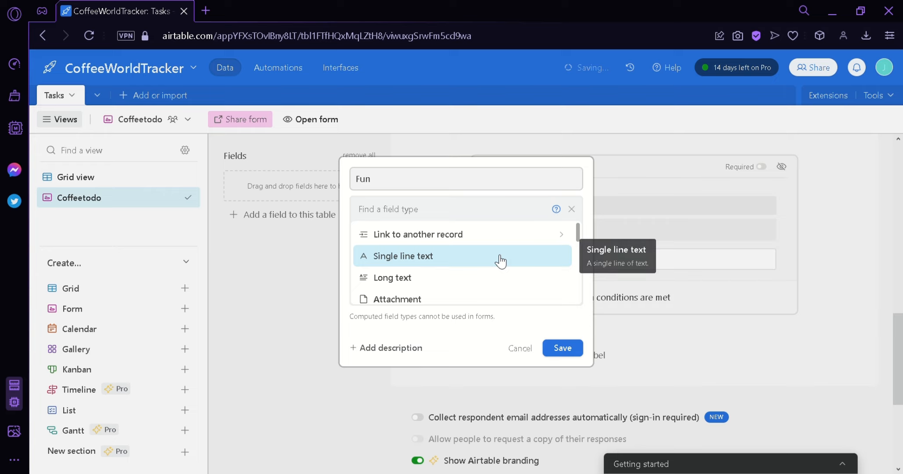
left_click_drag(578, 239, 587, 300)
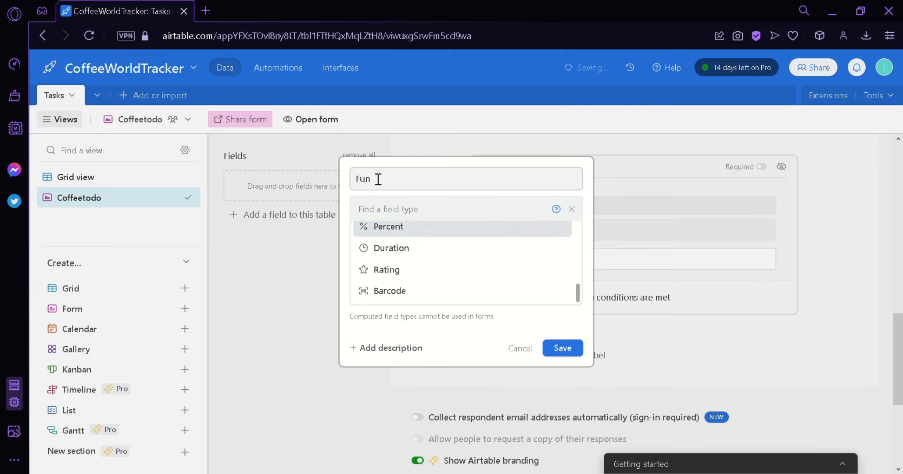
left_click(456, 279)
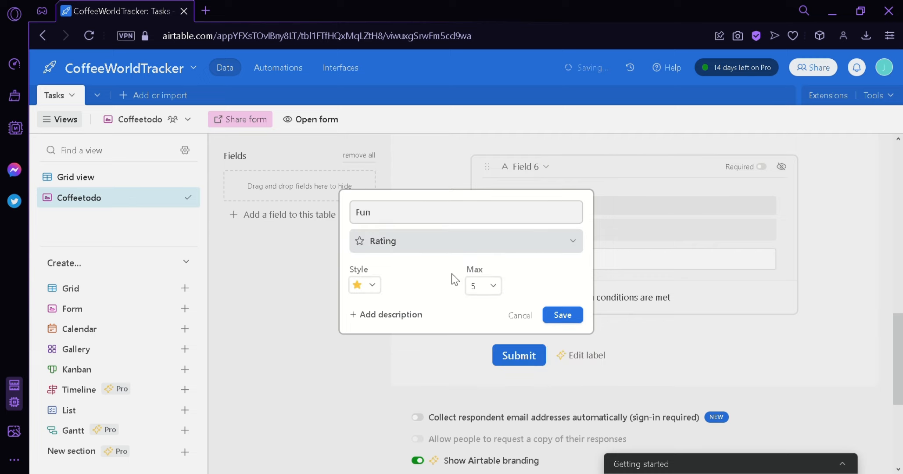
Step: Save the Fun field with the yellow star style and a maximum of 5, and place it above the Start date field
left_click(376, 283)
scroll(422, 337, "down", 3)
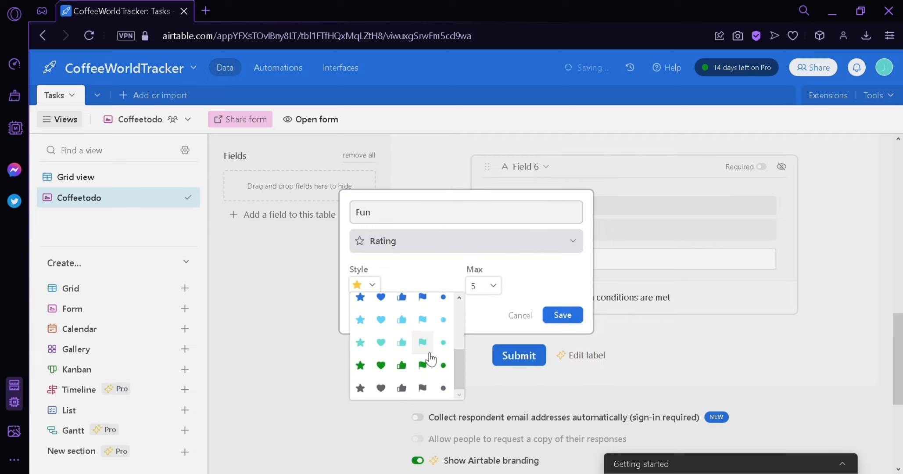
scroll(422, 338, "up", 3)
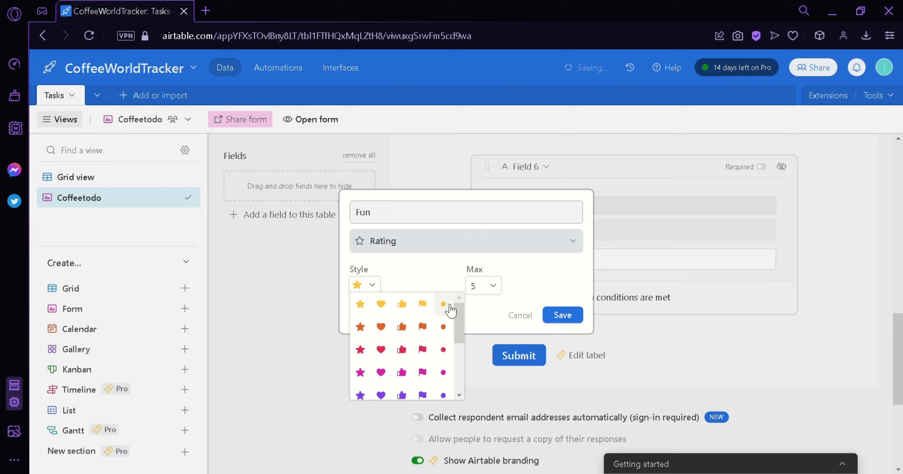
left_click(441, 263)
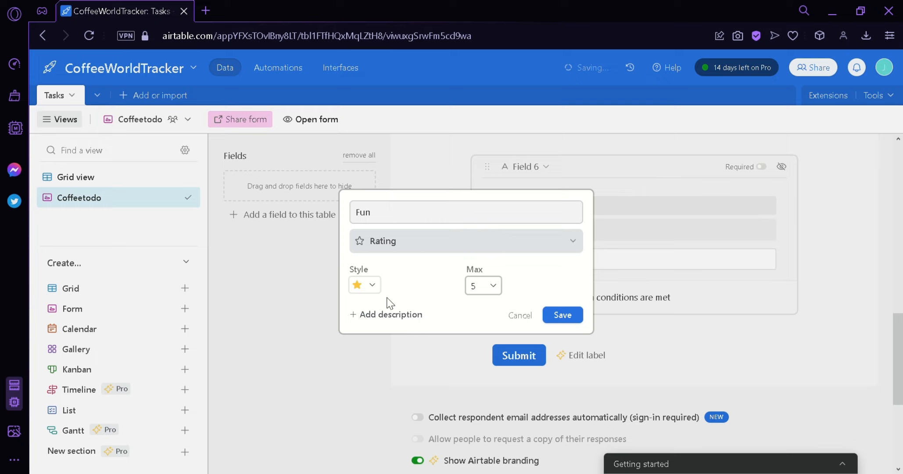
left_click(563, 315)
left_click_drag(494, 353, 465, 381)
scroll(681, 310, "down", 10)
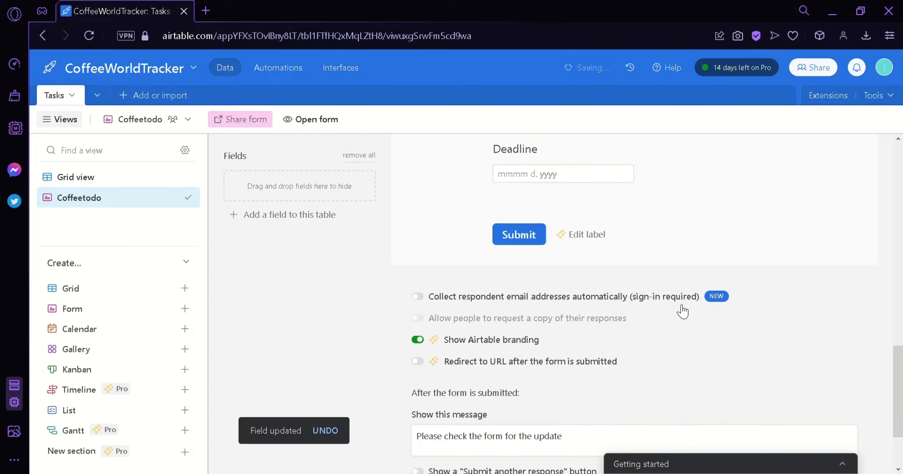
scroll(448, 254, "up", 4)
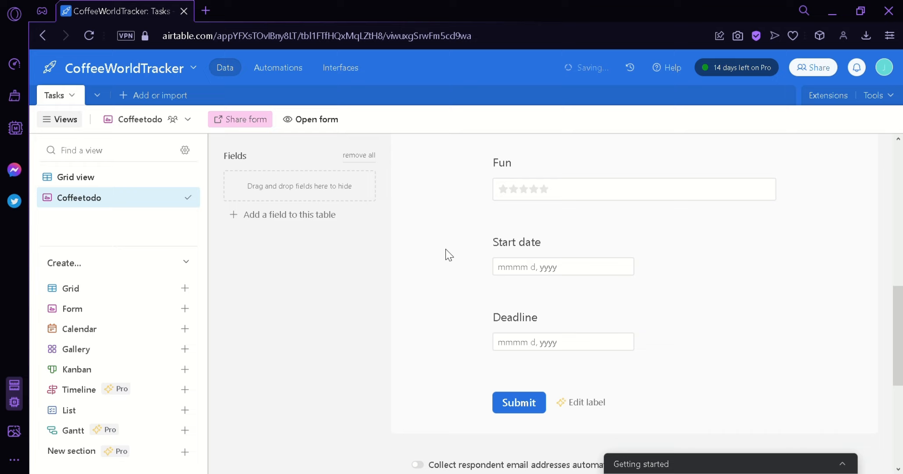
Step: Hide the Start date field from the form and add it back between Priority and Fun
left_click(561, 248)
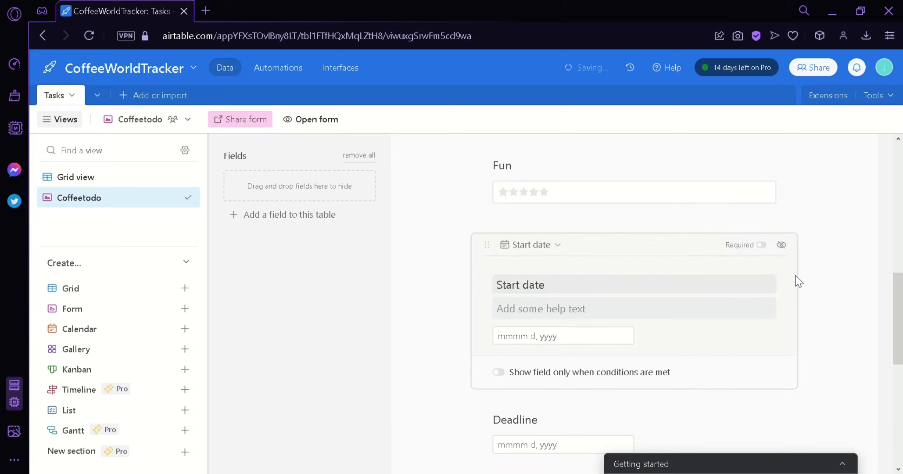
left_click(782, 244)
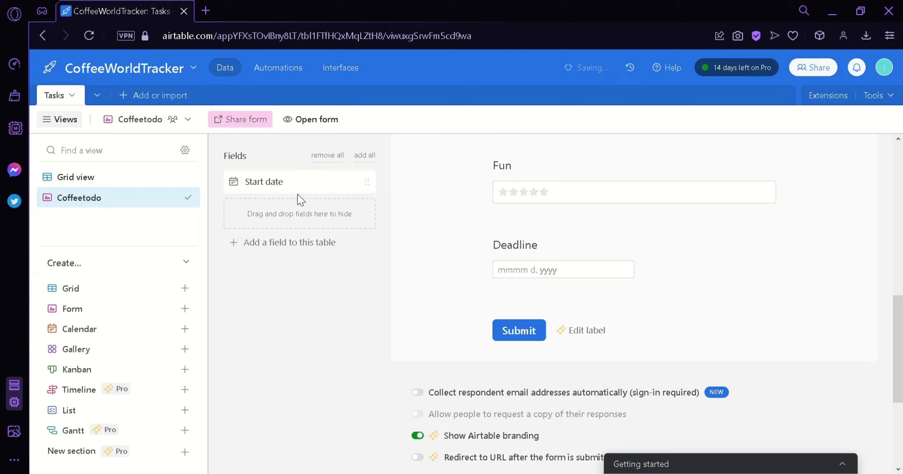
left_click_drag(274, 186, 548, 232)
scroll(548, 281, "up", 1)
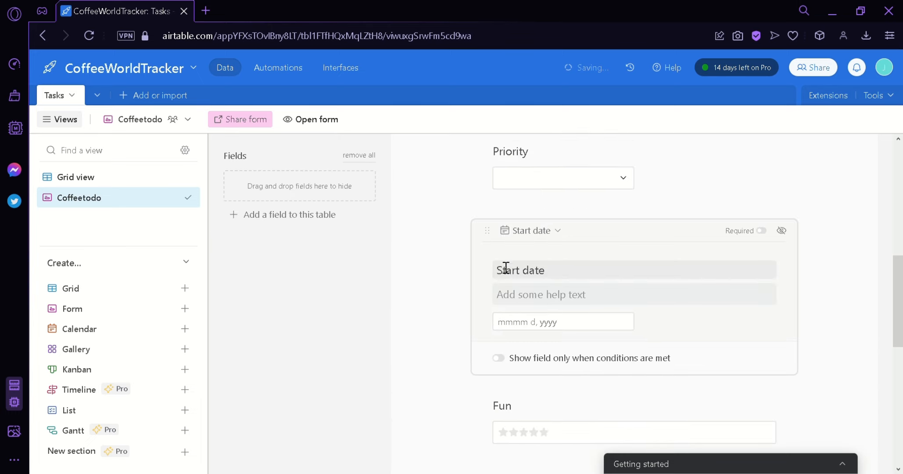
Step: Remove the Start date field from the form by returning it to the hidden fields
left_click_drag(490, 237, 359, 196)
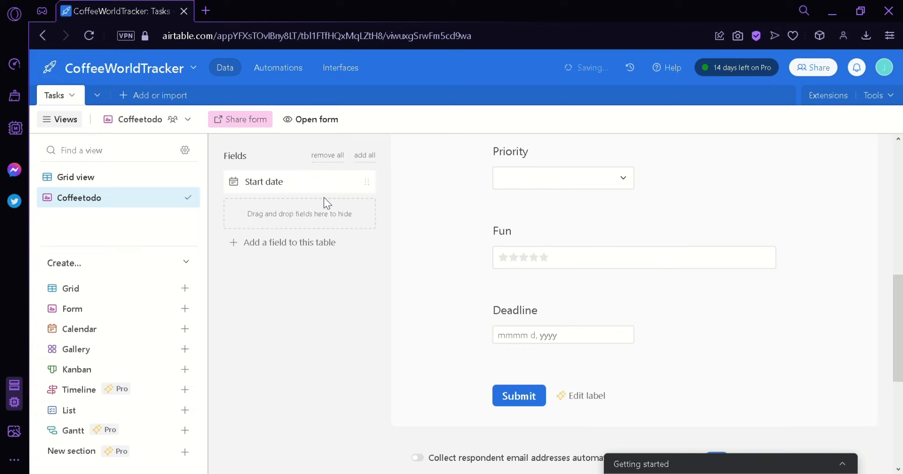
scroll(623, 256, "up", 5)
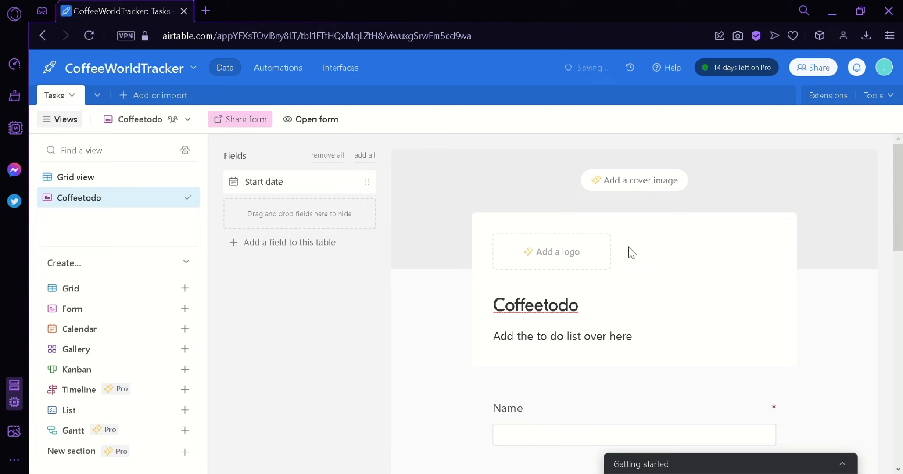
scroll(627, 246, "down", 3)
scroll(578, 228, "up", 3)
Step: Check the Fun column in Grid view and return to the Coffeetodo form view
left_click(102, 177)
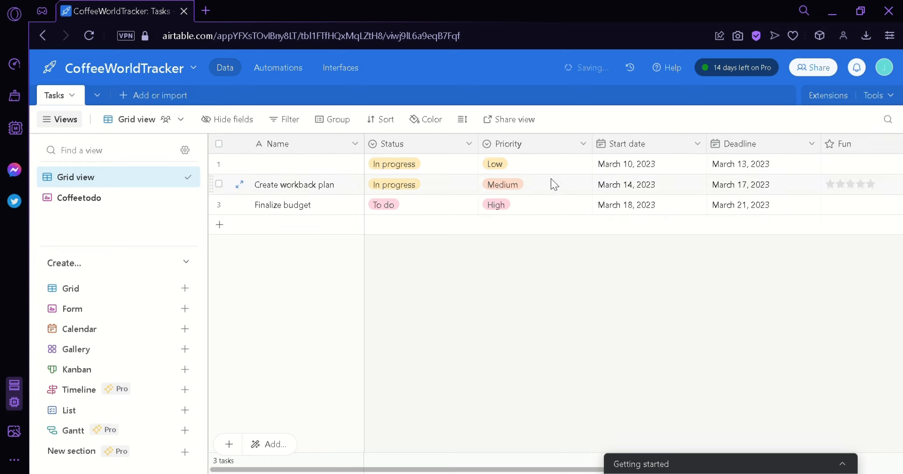
left_click(97, 201)
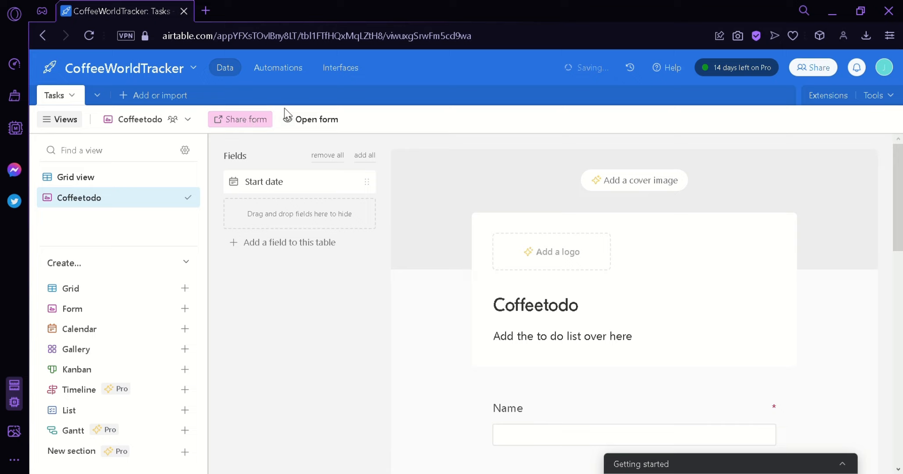
Step: Open the live Coffeetodo form, fill in the Name field with a person's first name and set Status to To do
left_click(314, 129)
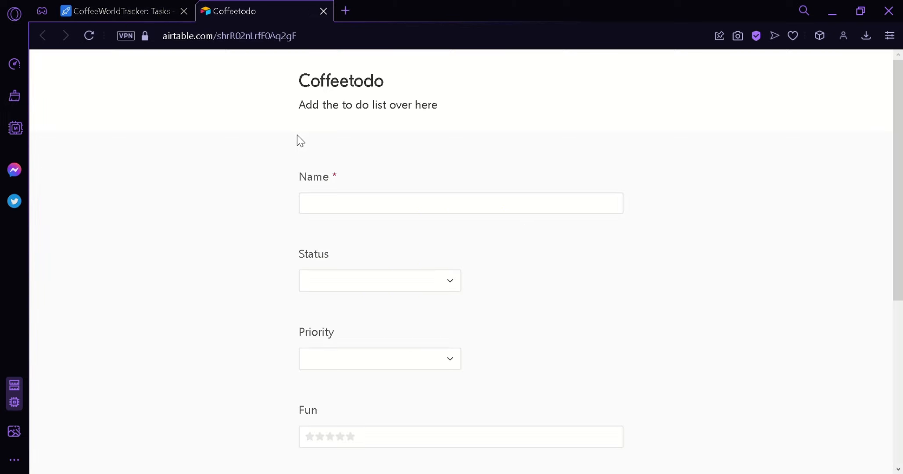
scroll(297, 137, "down", 3)
scroll(297, 137, "up", 3)
scroll(339, 176, "down", 3)
scroll(360, 204, "up", 3)
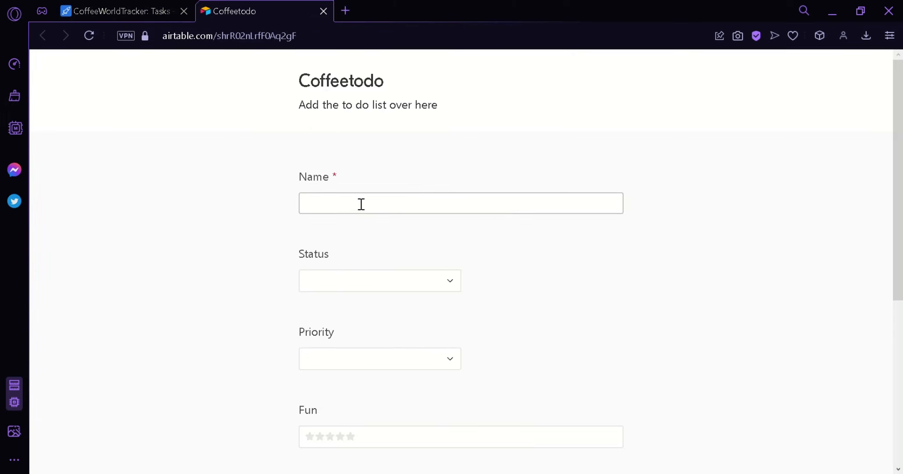
left_click(363, 206)
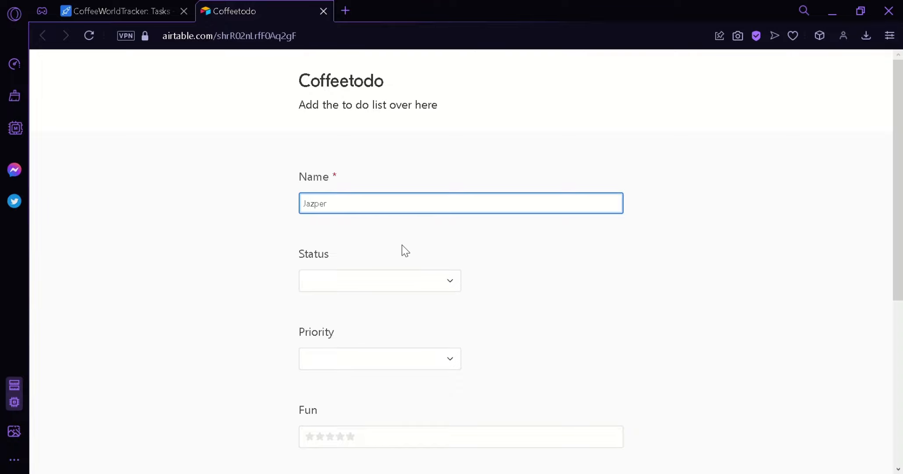
left_click(434, 281)
left_click(336, 358)
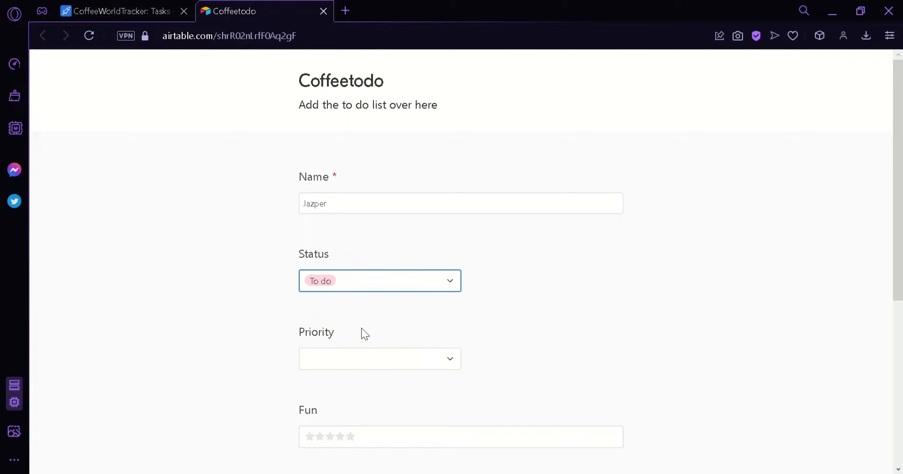
Step: Set Priority to High, Fun to five stars and Deadline to March 17, 2023, and submit the form
left_click(389, 365)
left_click(325, 337)
scroll(529, 268, "down", 3)
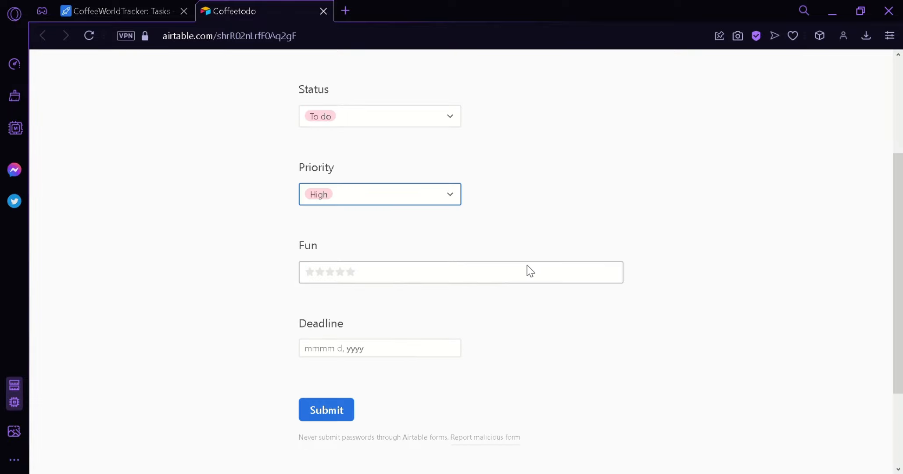
left_click(353, 276)
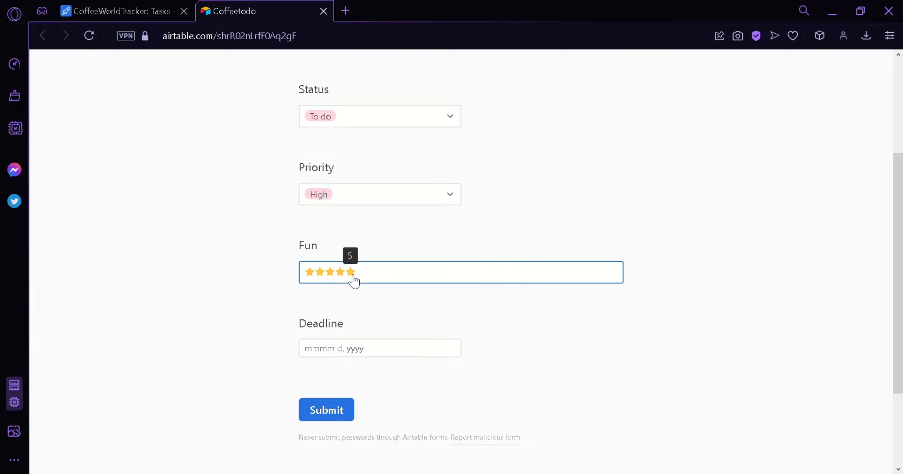
left_click(327, 354)
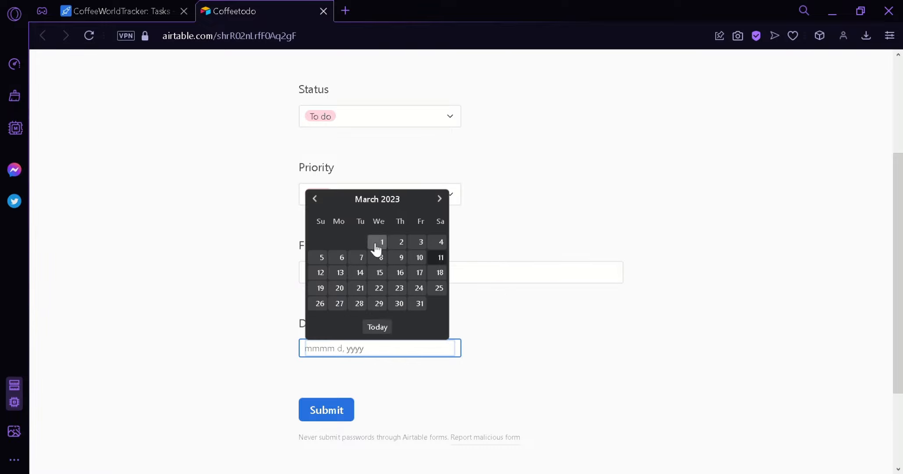
left_click(421, 277)
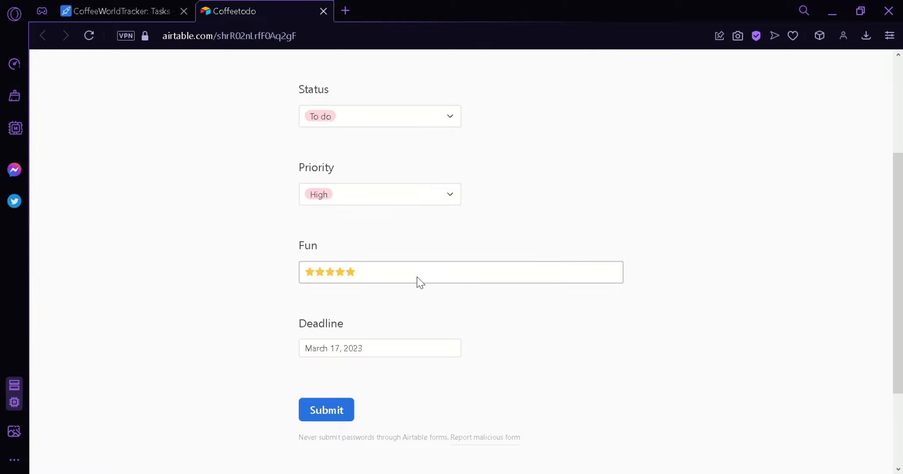
left_click(342, 415)
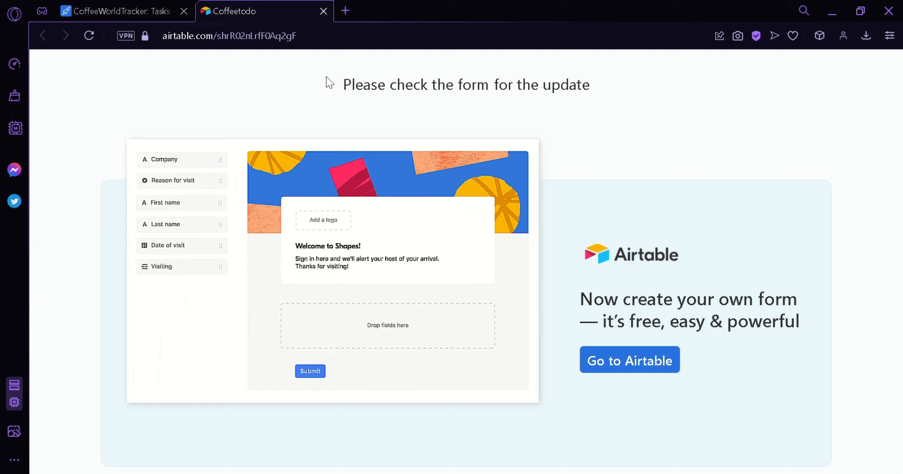
Step: Return to the CoffeeWorldTracker base and examine the submitted form response in Grid view against the form's fields
left_click(128, 8)
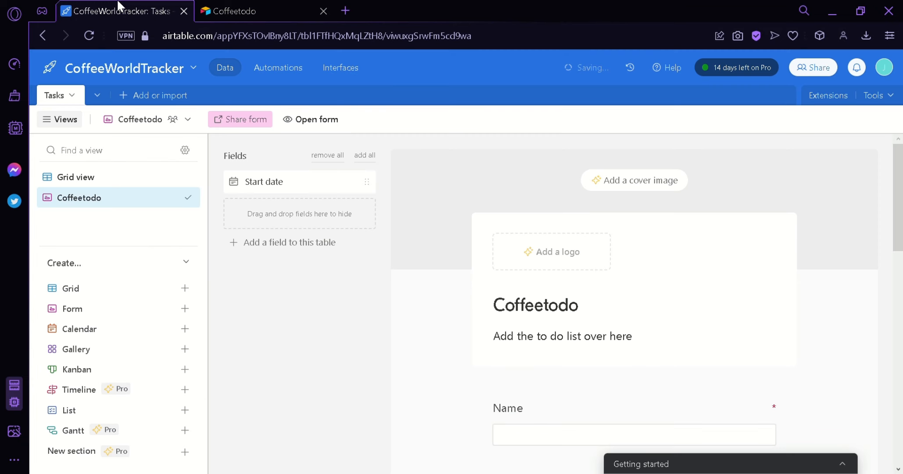
left_click(108, 180)
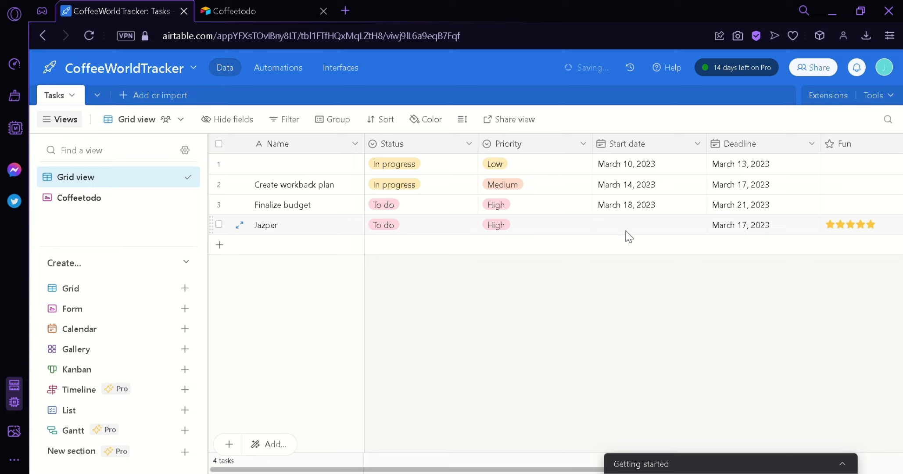
left_click(263, 11)
left_click(69, 6)
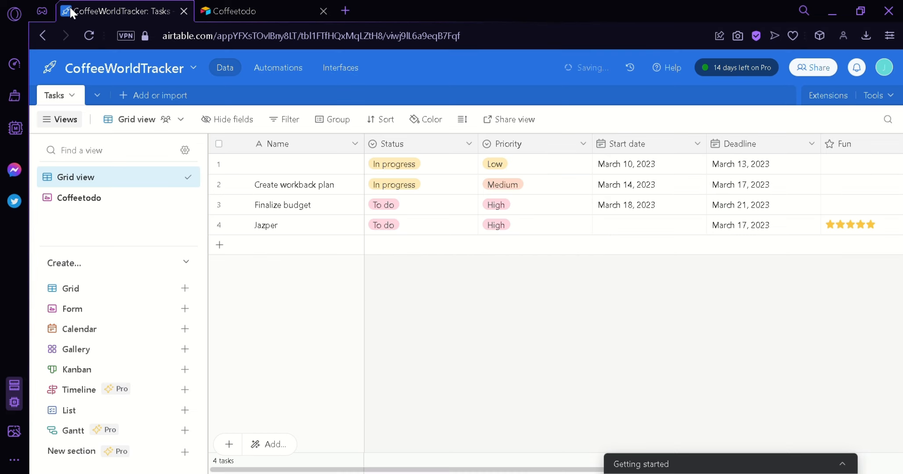
left_click(100, 206)
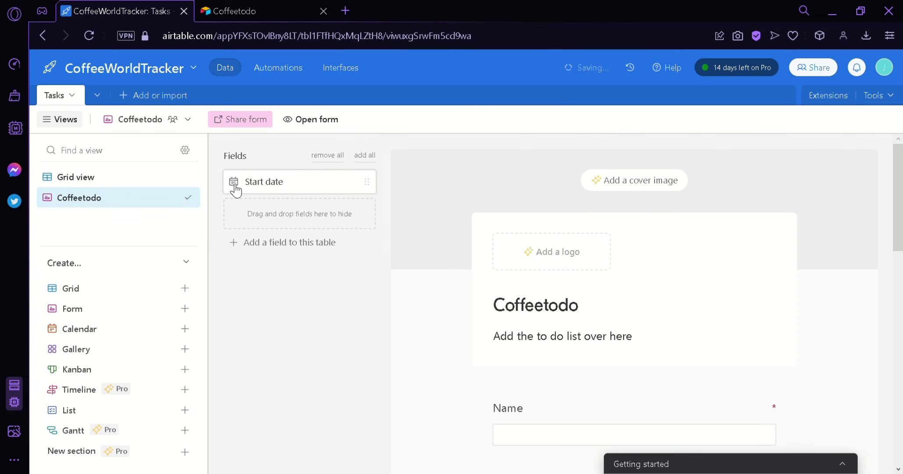
left_click(139, 183)
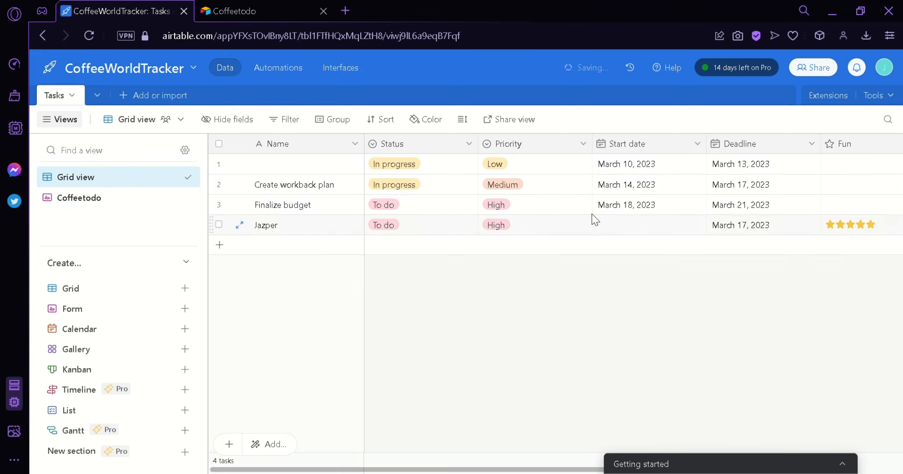